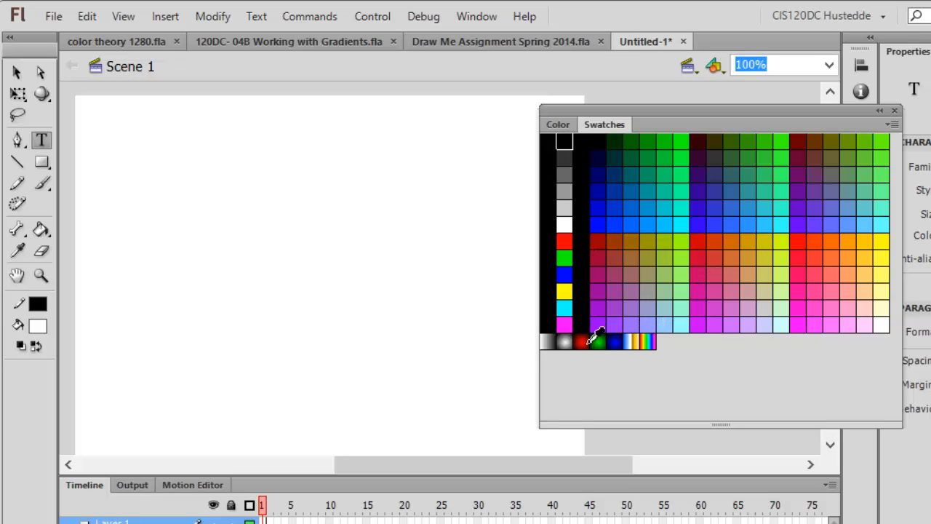
Step: Draw a wide black-outlined rectangle near the middle of the stage, filled with the white-to-black linear gradient
{"action": "left_click", "coordinate": [42, 163]}
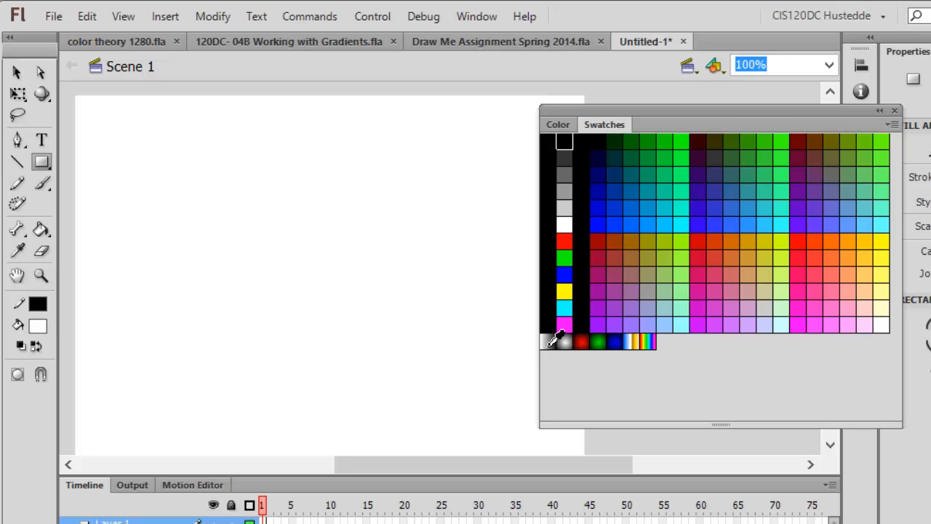
{"action": "left_click", "coordinate": [41, 331]}
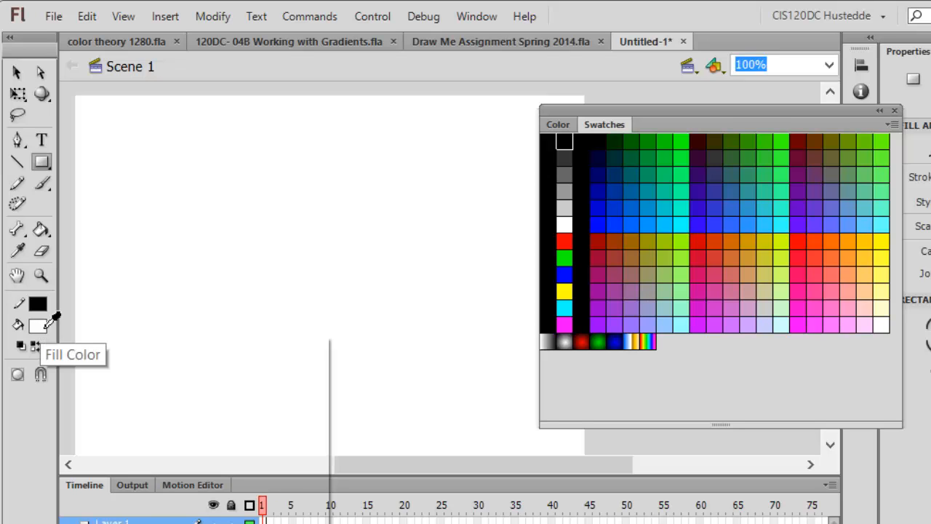
{"action": "key", "text": "Escape"}
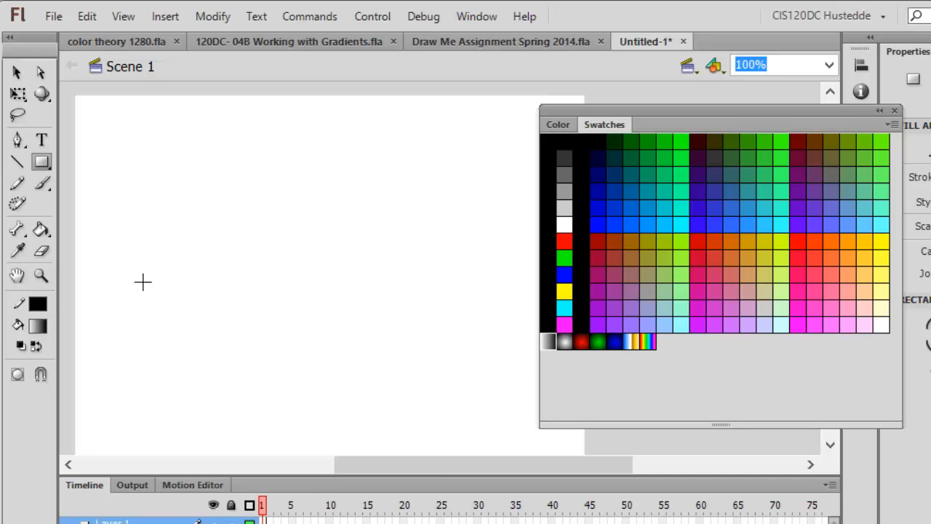
{"action": "left_click_drag", "start_coordinate": [138, 179], "coordinate": [442, 330]}
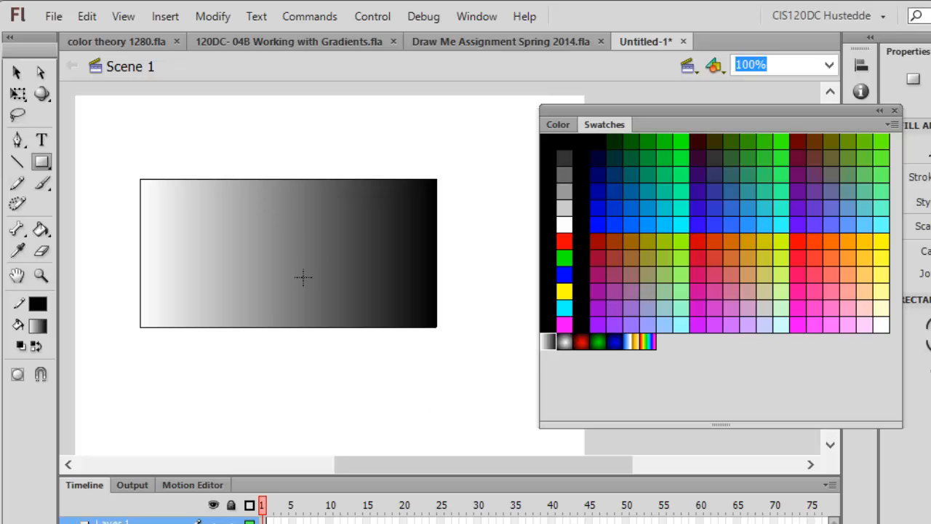
Step: Use the Gradient Transform tool to shift the rectangle's gradient toward its right edge and return the gradient's centre to the middle
{"action": "left_click", "coordinate": [28, 98]}
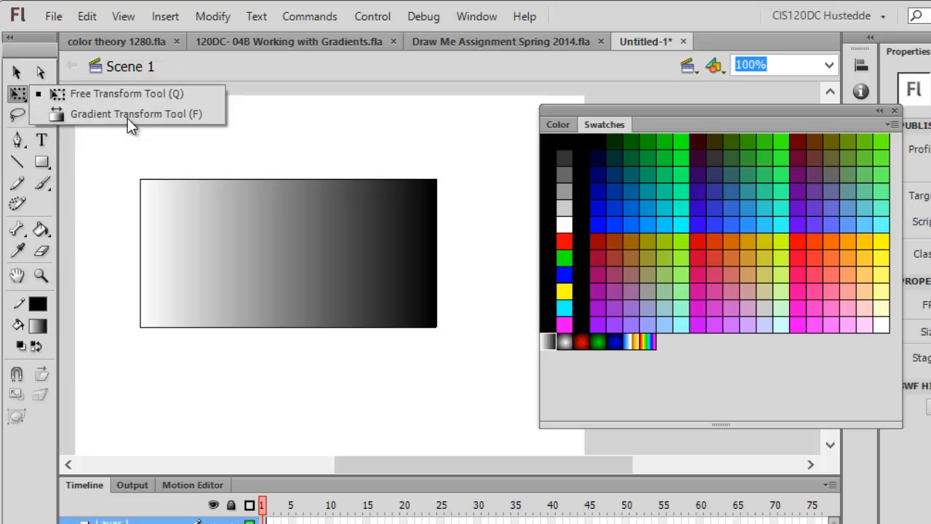
{"action": "left_click", "coordinate": [128, 120]}
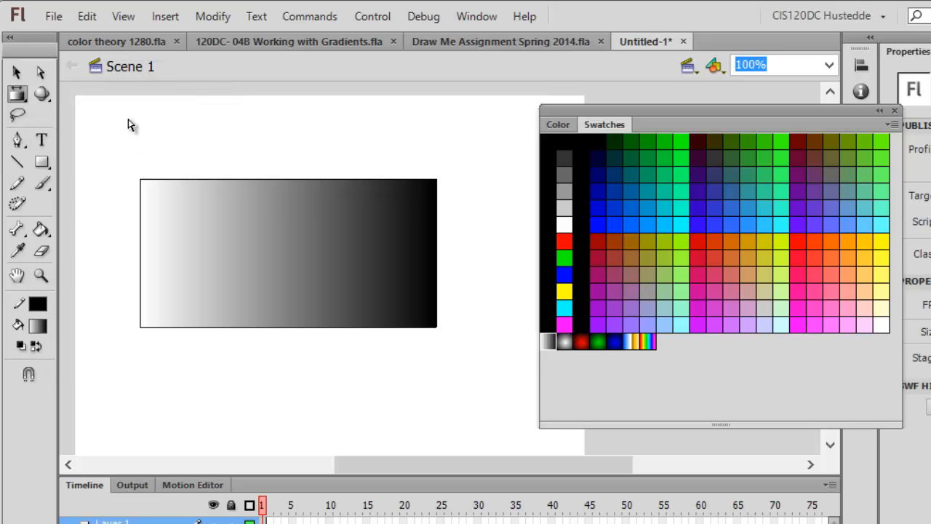
{"action": "left_click", "coordinate": [298, 244]}
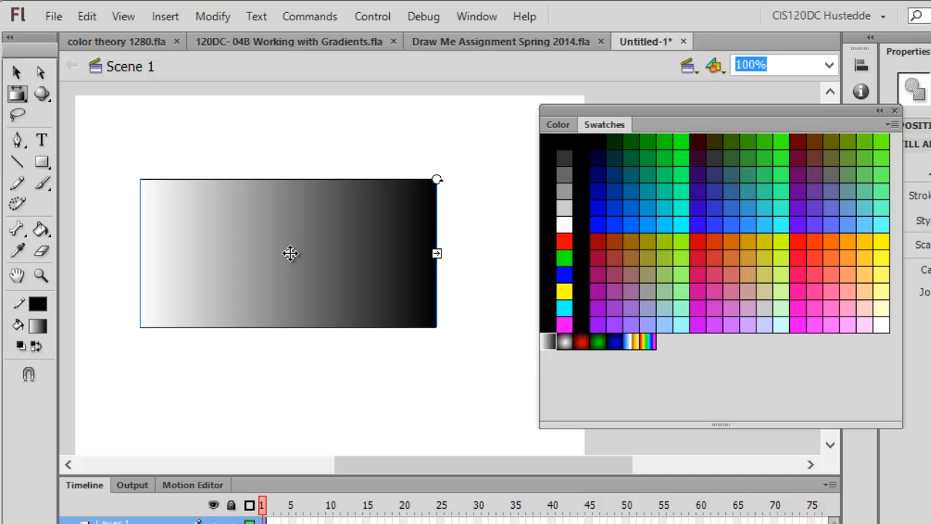
{"action": "left_click_drag", "start_coordinate": [292, 253], "coordinate": [427, 253]}
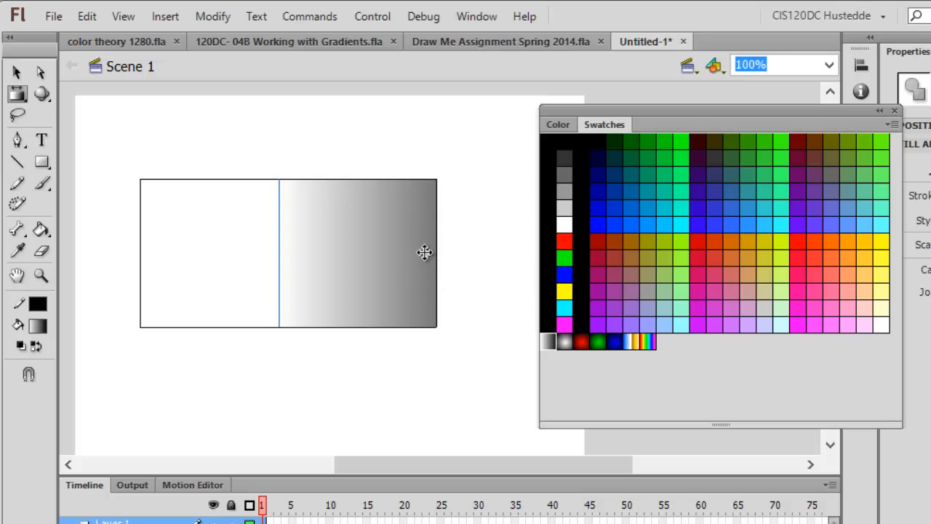
{"action": "left_click", "coordinate": [424, 253]}
{"action": "left_click_drag", "start_coordinate": [336, 249], "coordinate": [286, 254]}
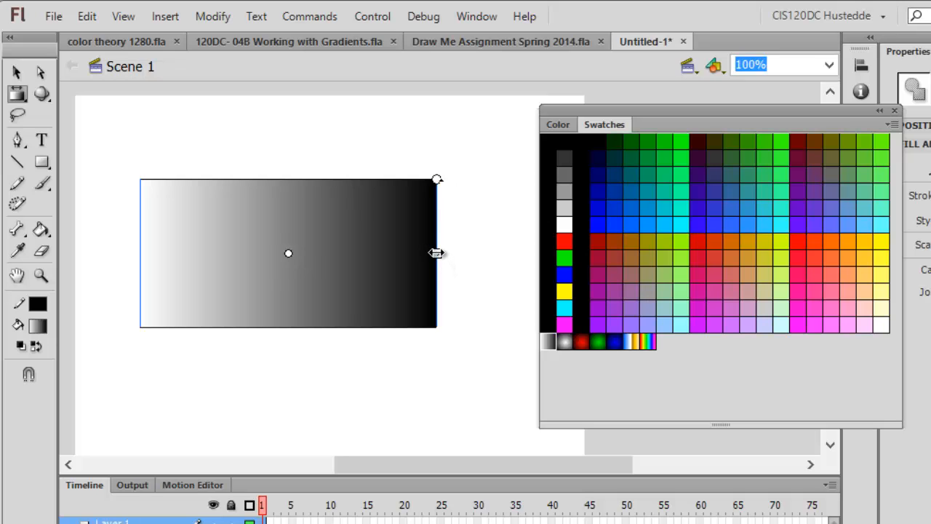
Step: Compress the gradient to half the rectangle's width, stretch it beyond the edges, and narrow it to slightly less than the rectangle's width
{"action": "left_click_drag", "start_coordinate": [434, 252], "coordinate": [362, 253]}
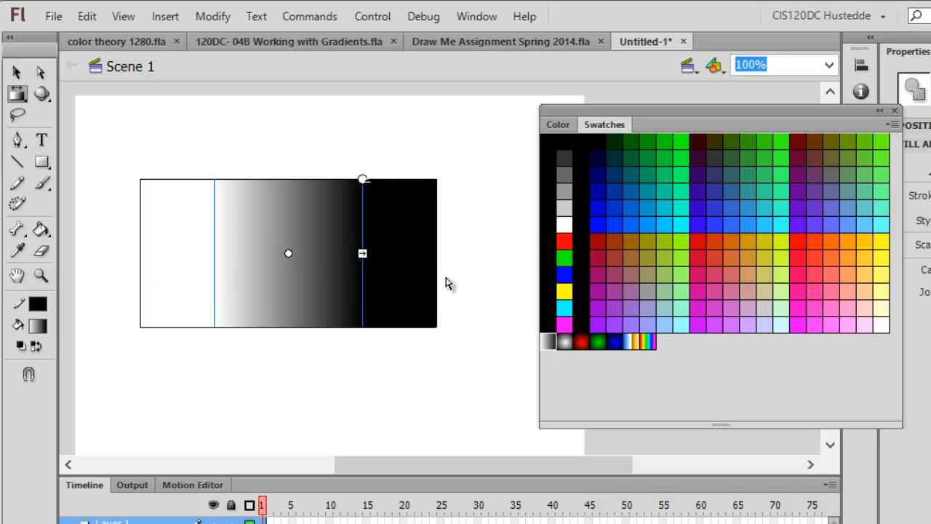
{"action": "left_click_drag", "start_coordinate": [363, 252], "coordinate": [529, 254]}
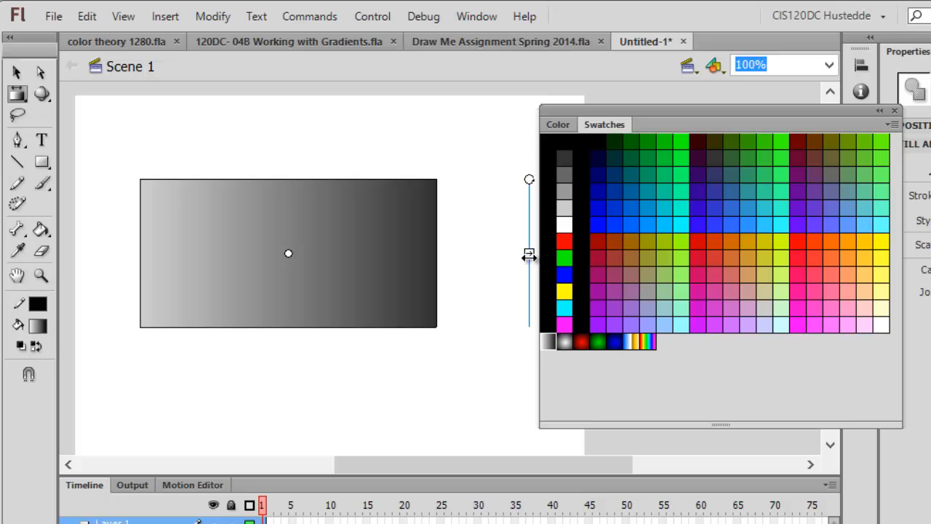
{"action": "left_click_drag", "start_coordinate": [529, 253], "coordinate": [409, 253]}
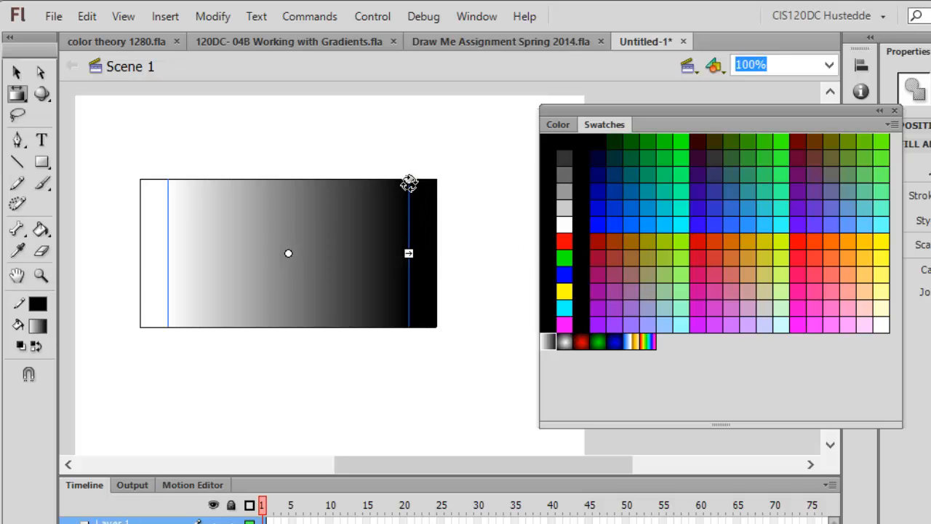
Step: Rotate the rectangle's gradient to vertical, on to reversed horizontal, and finally to a diagonal with black at the lower-left corner
{"action": "left_click_drag", "start_coordinate": [413, 180], "coordinate": [341, 333]}
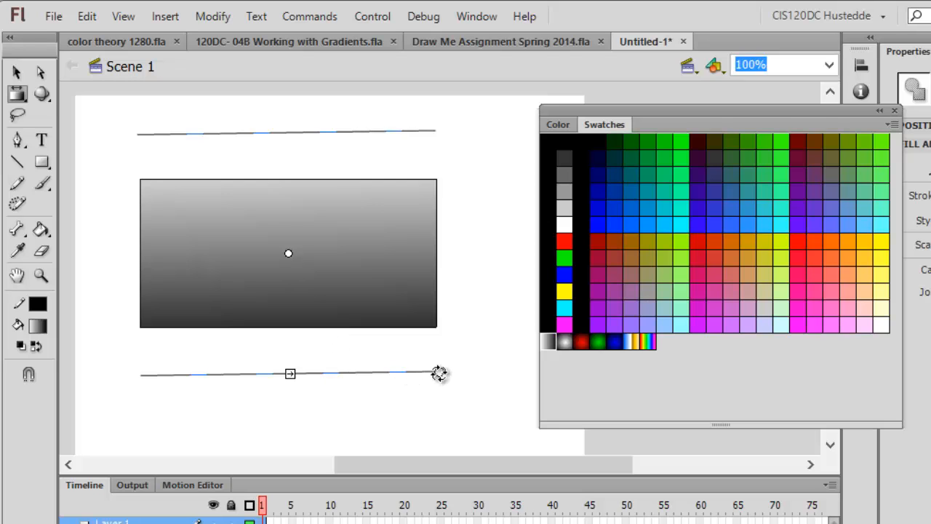
{"action": "left_click_drag", "start_coordinate": [439, 373], "coordinate": [183, 385]}
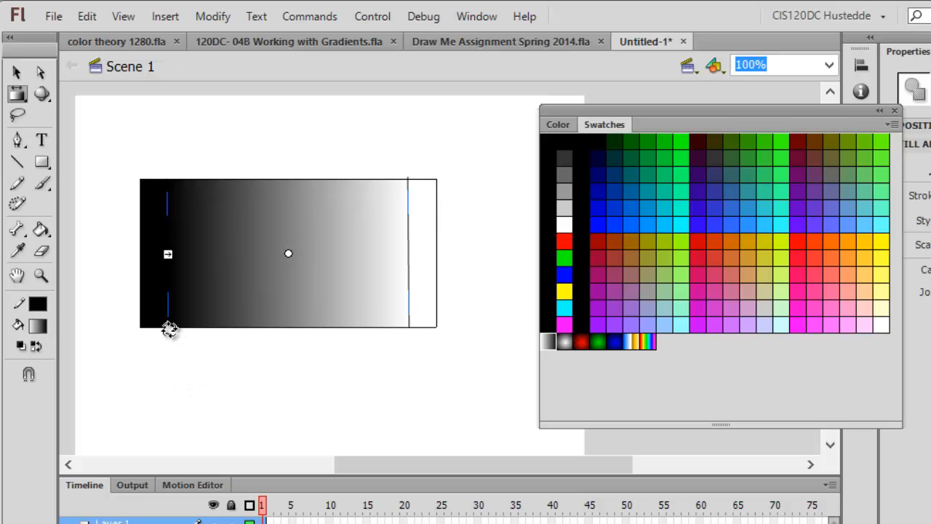
{"action": "left_click_drag", "start_coordinate": [169, 329], "coordinate": [279, 403]}
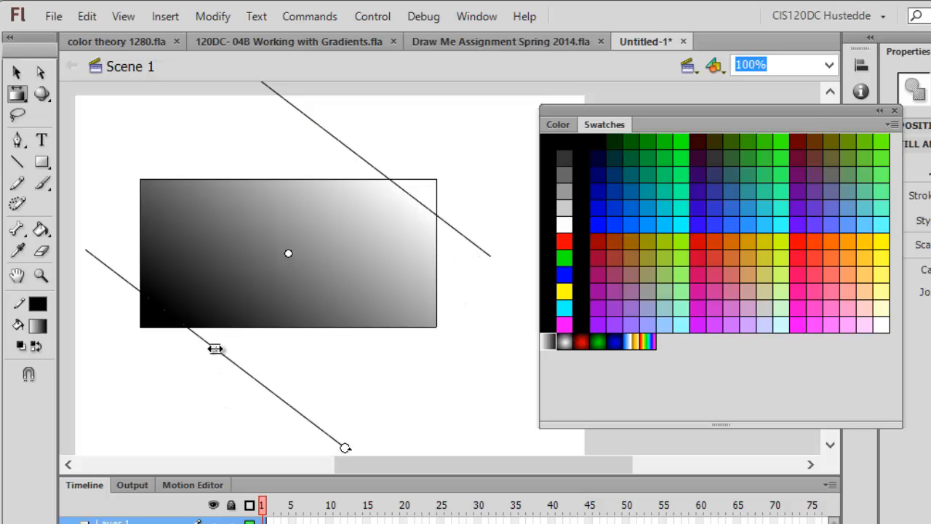
Step: Resize and rotate the diagonal gradient so it fades from white at the rectangle's upper edge to black at its lower edge
{"action": "left_click_drag", "start_coordinate": [215, 349], "coordinate": [267, 291]}
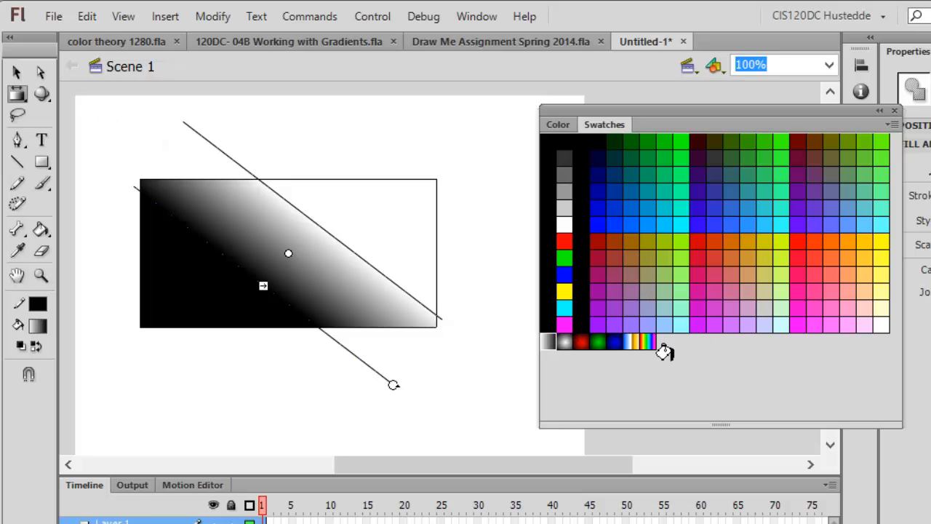
{"action": "left_click_drag", "start_coordinate": [659, 348], "coordinate": [213, 326]}
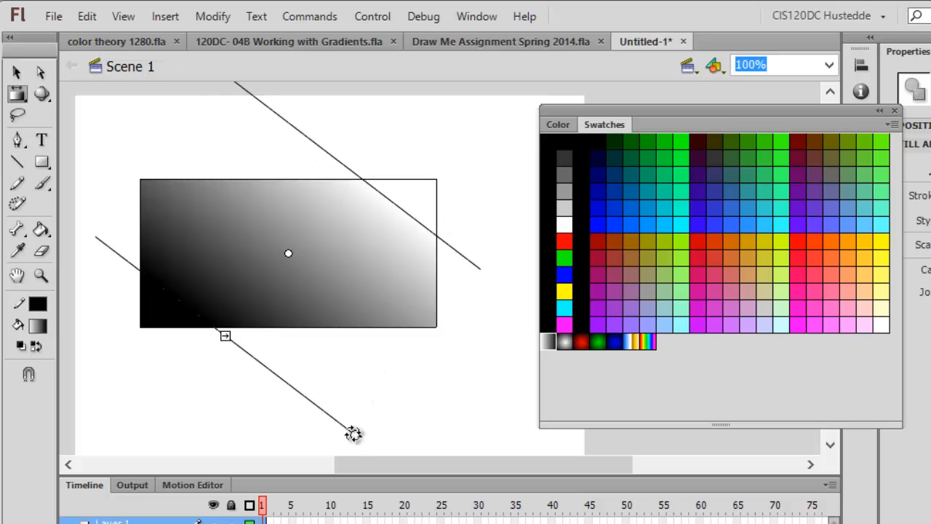
{"action": "left_click_drag", "start_coordinate": [355, 434], "coordinate": [458, 361]}
{"action": "left_click_drag", "start_coordinate": [289, 356], "coordinate": [296, 326]}
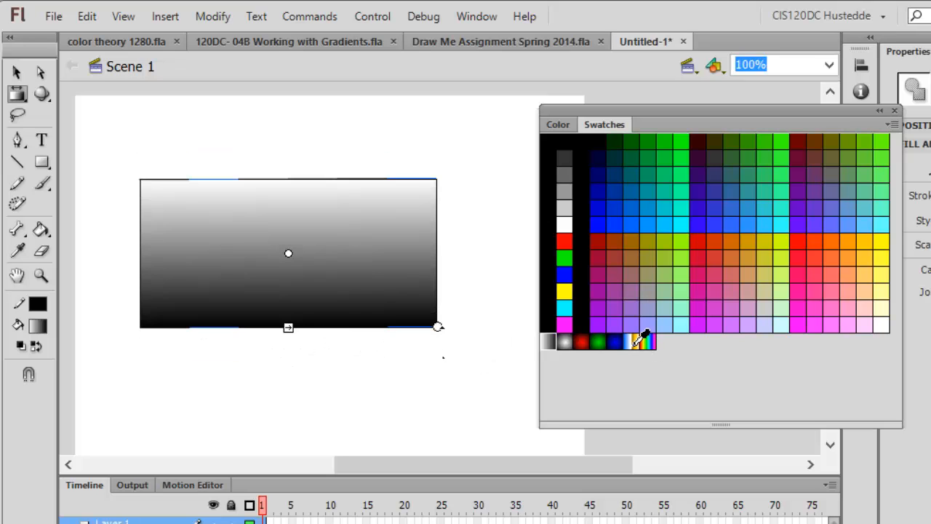
Step: Recolour the rectangle with the rainbow gradient after trying the blue-gold one, and rotate and stretch it horizontally across the full width
{"action": "left_click", "coordinate": [635, 342]}
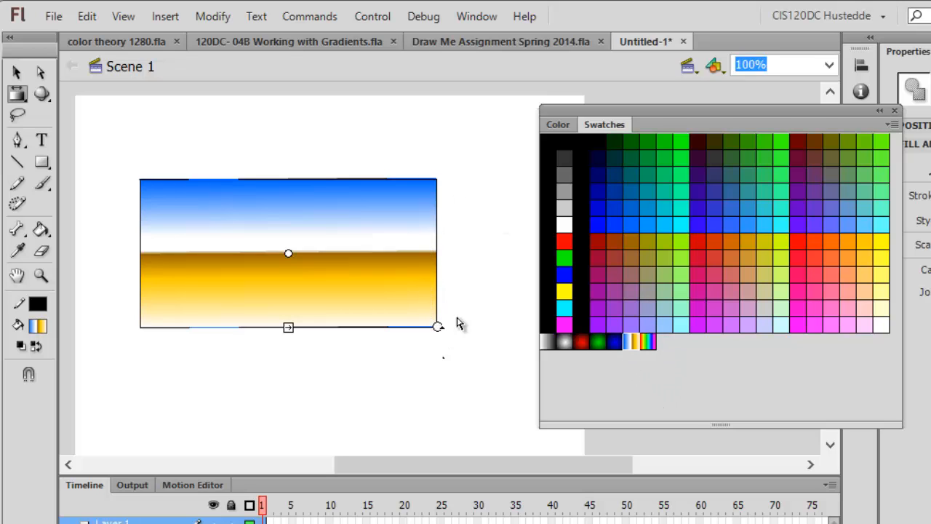
{"action": "left_click", "coordinate": [653, 344]}
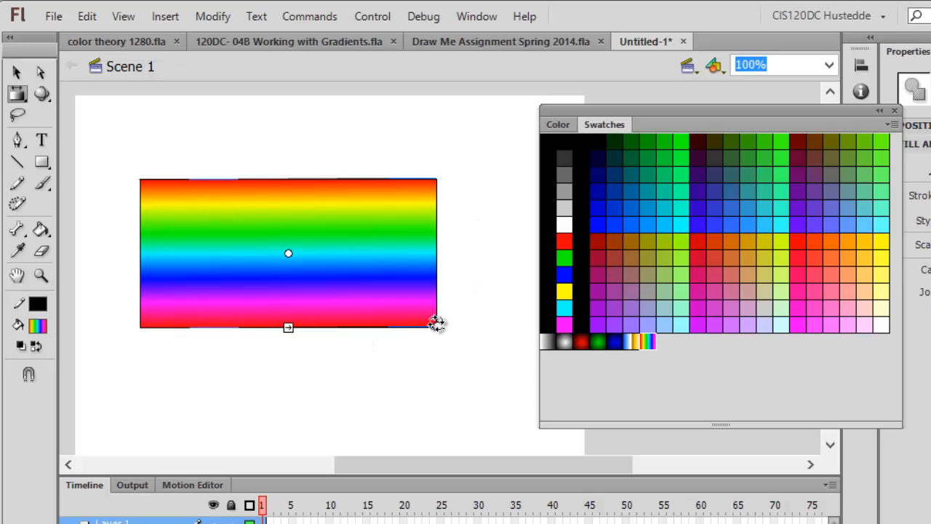
{"action": "left_click_drag", "start_coordinate": [438, 325], "coordinate": [363, 106]}
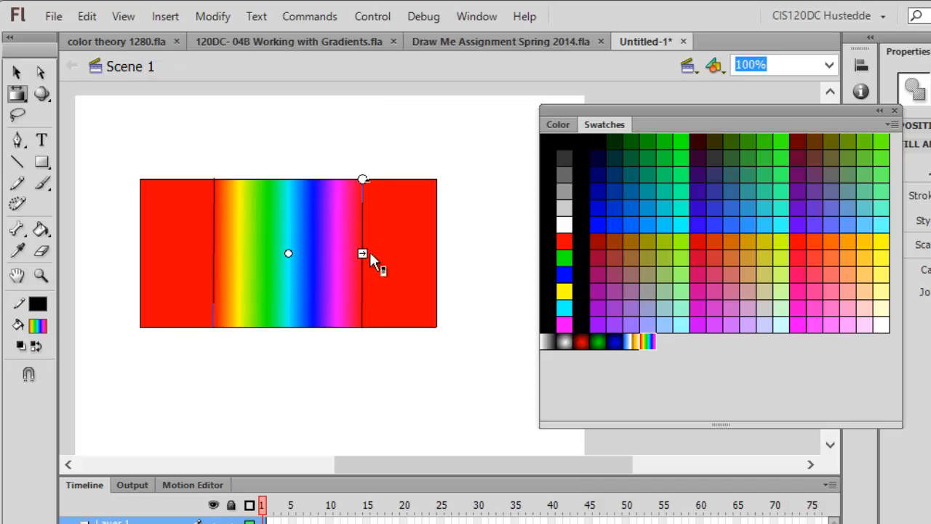
{"action": "left_click_drag", "start_coordinate": [363, 254], "coordinate": [436, 260]}
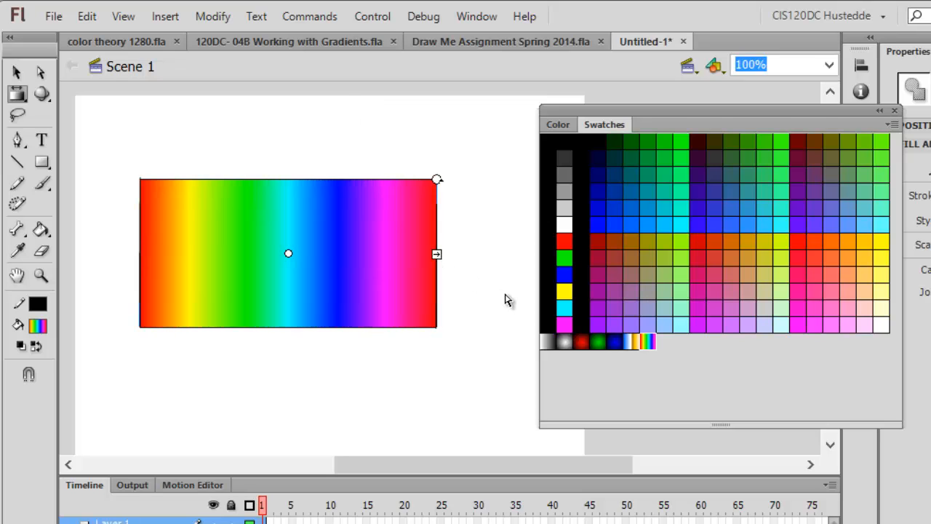
Step: Delete the entire rainbow rectangle, including its outline, from the stage
{"action": "left_click", "coordinate": [18, 73]}
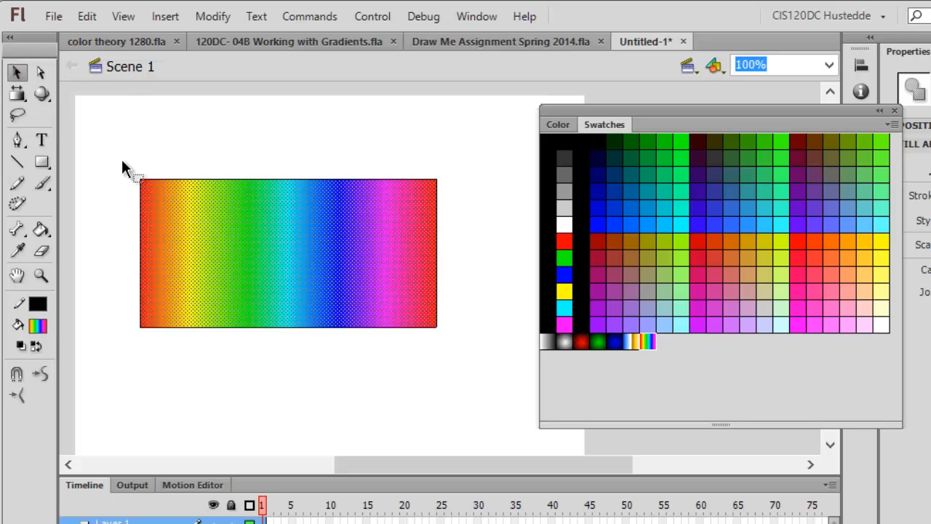
{"action": "key", "text": "ctrl+a"}
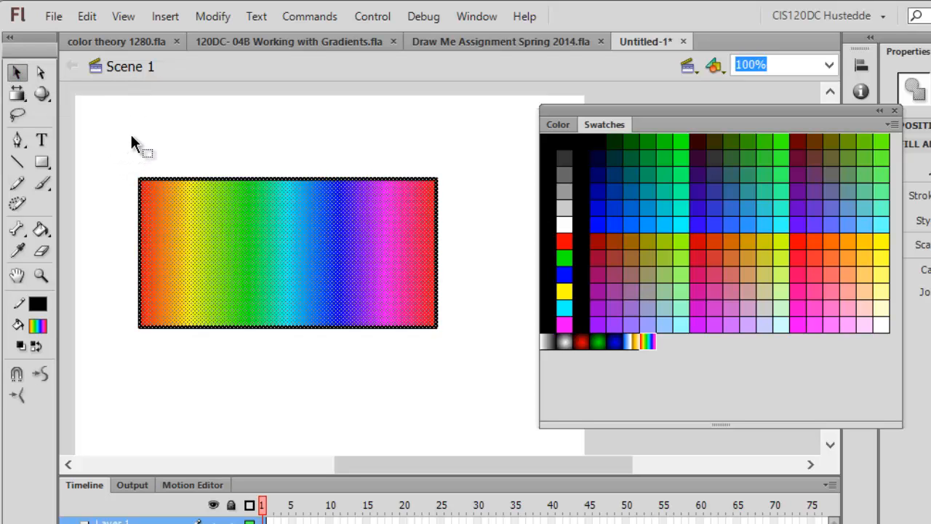
{"action": "key", "text": "Delete"}
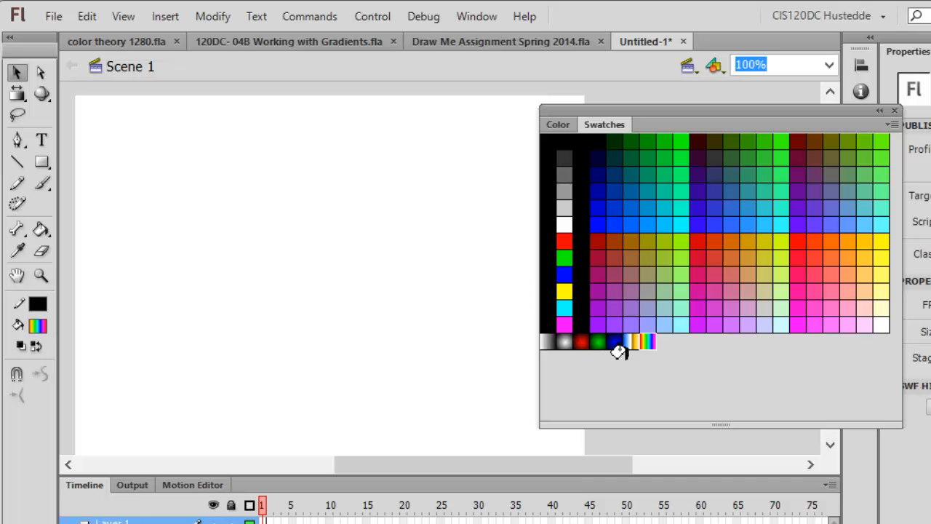
Step: Draw a black-outlined circle with the Oval tool on the empty stage, filled with the rainbow gradient
{"action": "left_click", "coordinate": [43, 166]}
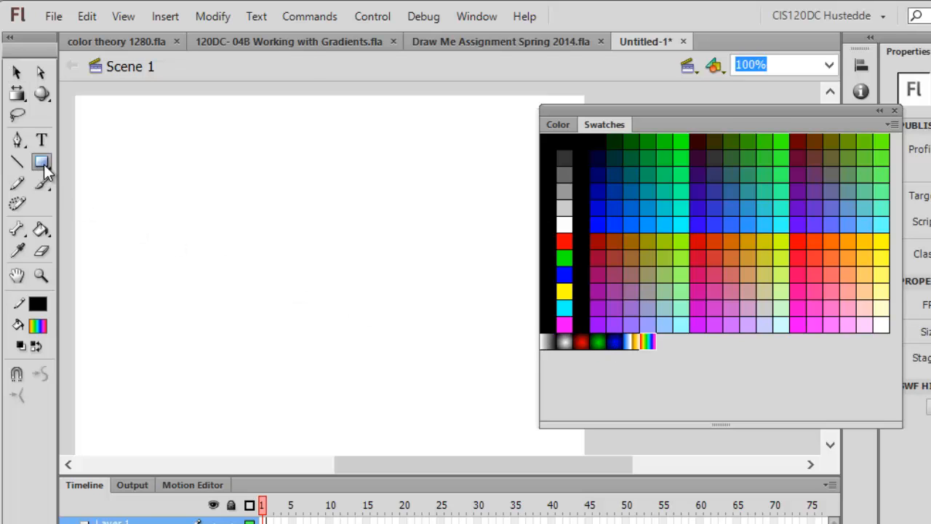
{"action": "left_click", "coordinate": [99, 182]}
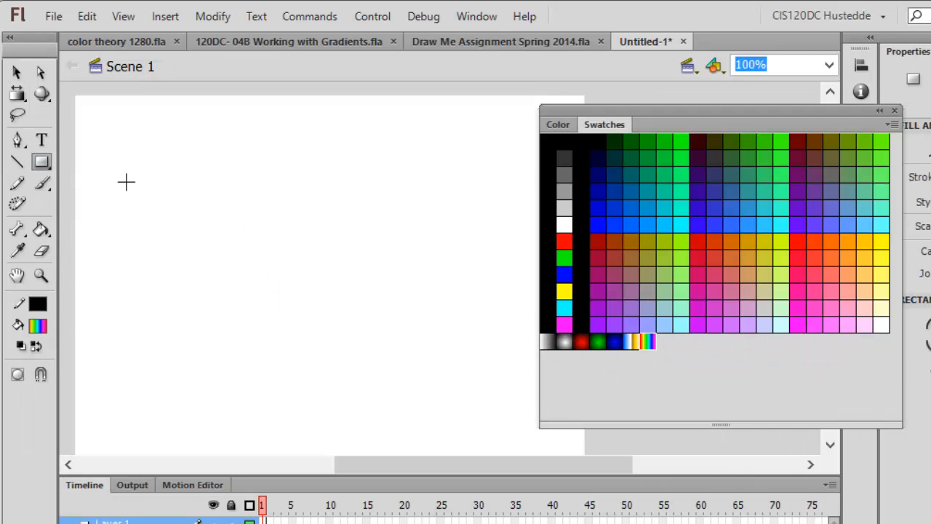
{"action": "left_click_drag", "start_coordinate": [169, 179], "coordinate": [342, 299]}
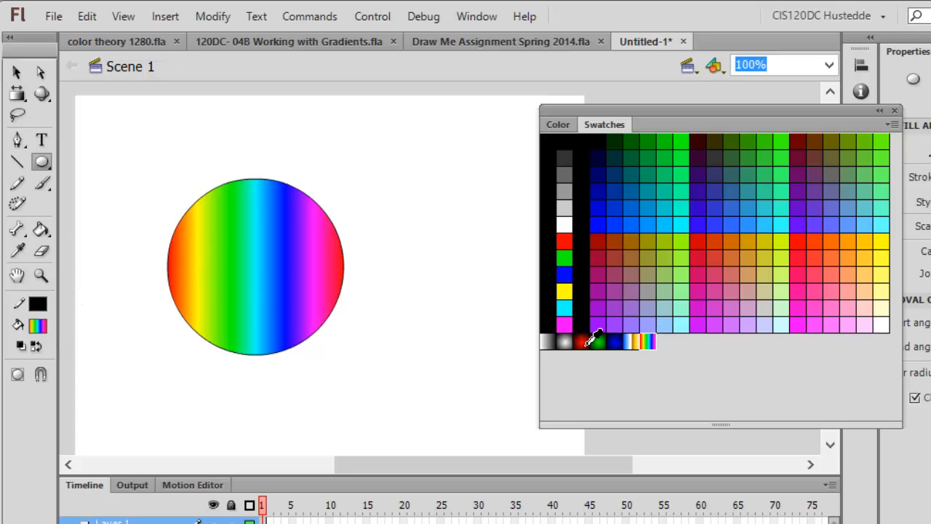
Step: Change the circle's fill to the red-to-black radial gradient and deselect it
{"action": "left_click", "coordinate": [583, 342]}
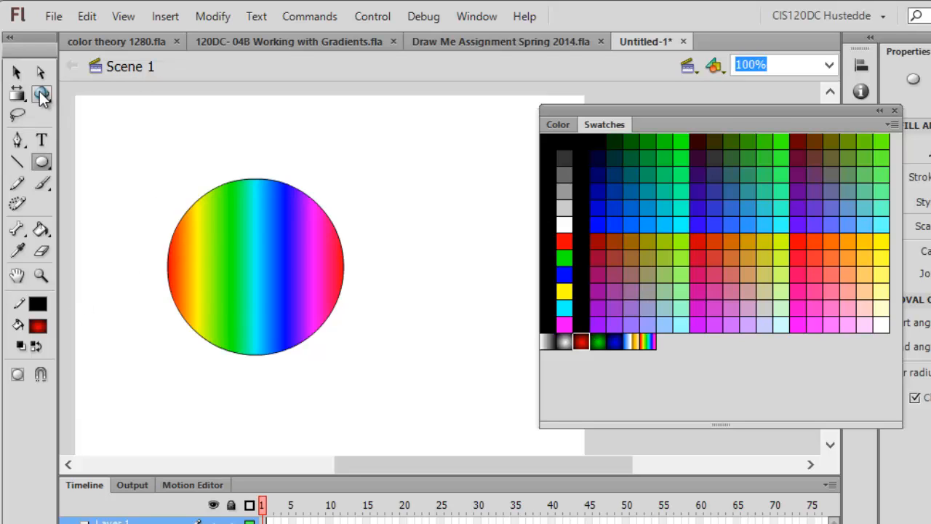
{"action": "left_click", "coordinate": [17, 72]}
{"action": "left_click", "coordinate": [266, 250]}
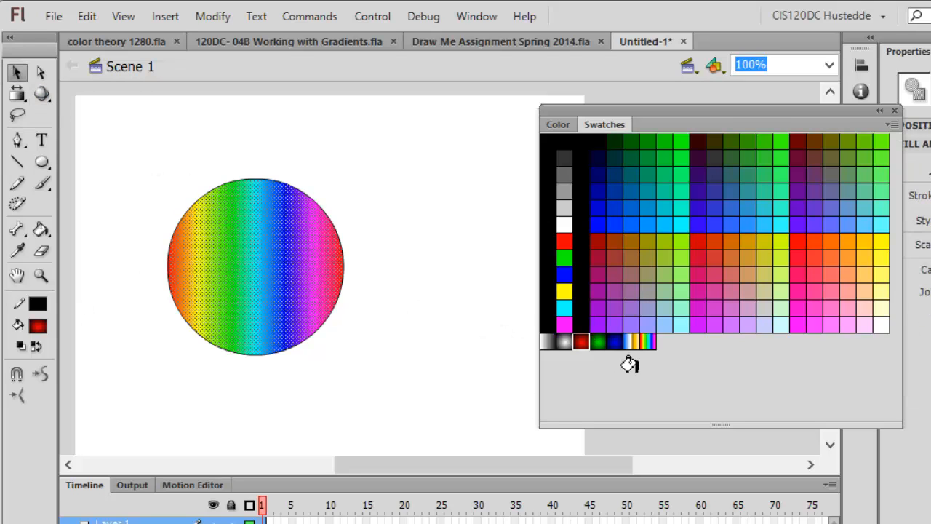
{"action": "left_click", "coordinate": [582, 342]}
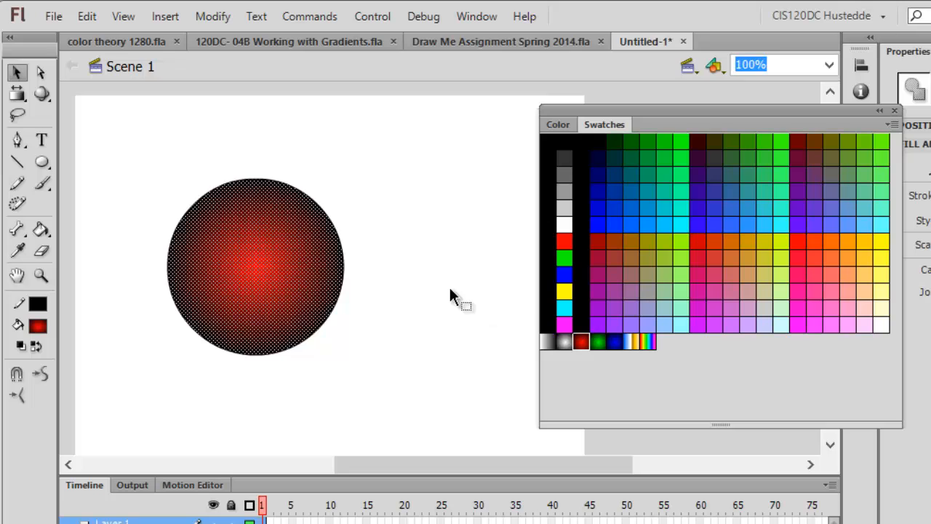
{"action": "left_click", "coordinate": [450, 290]}
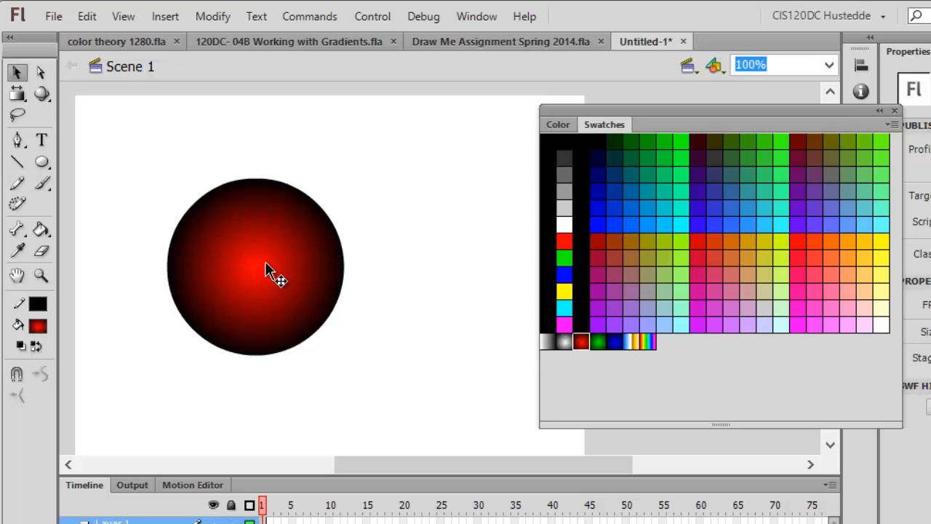
Step: With the Gradient Transform tool, move the circle's radial gradient centre toward its upper-left edge and back near the middle
{"action": "left_click", "coordinate": [17, 99]}
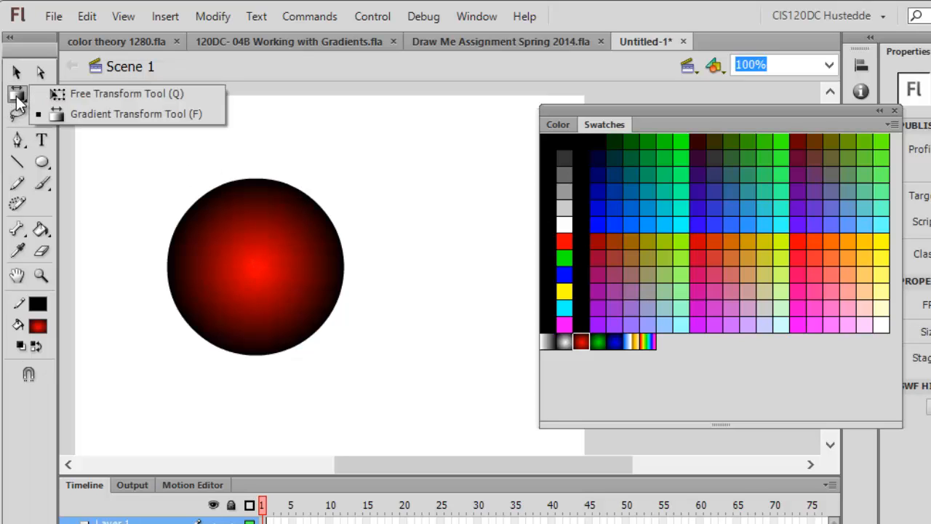
{"action": "left_click", "coordinate": [18, 99]}
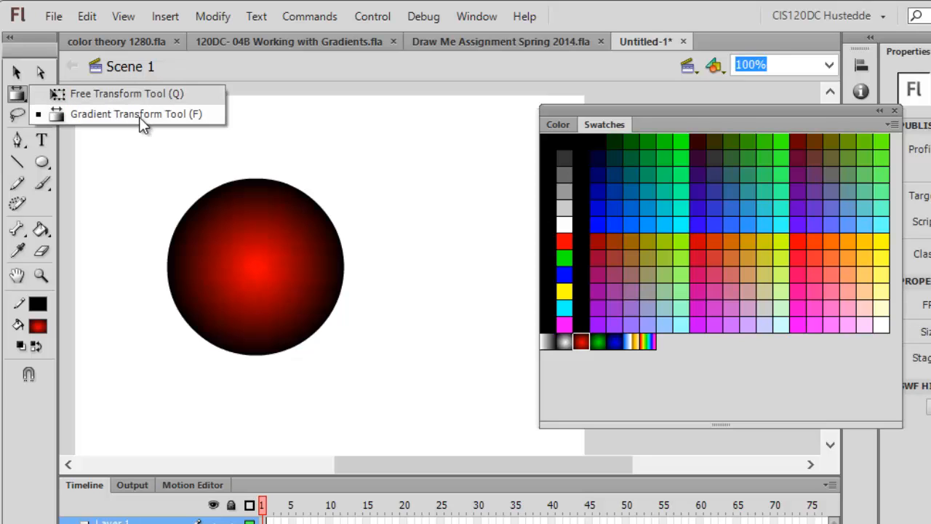
{"action": "left_click", "coordinate": [142, 119]}
{"action": "left_click", "coordinate": [259, 259]}
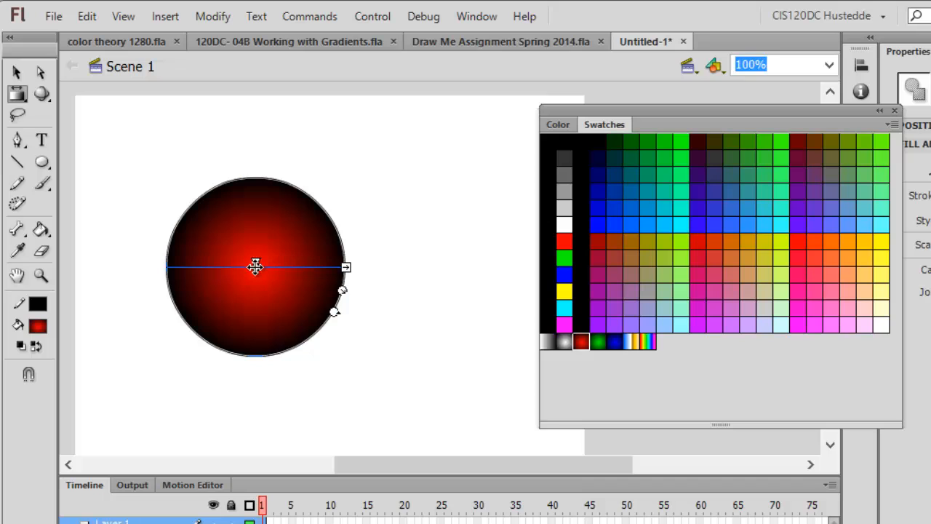
{"action": "left_click_drag", "start_coordinate": [255, 265], "coordinate": [214, 243]}
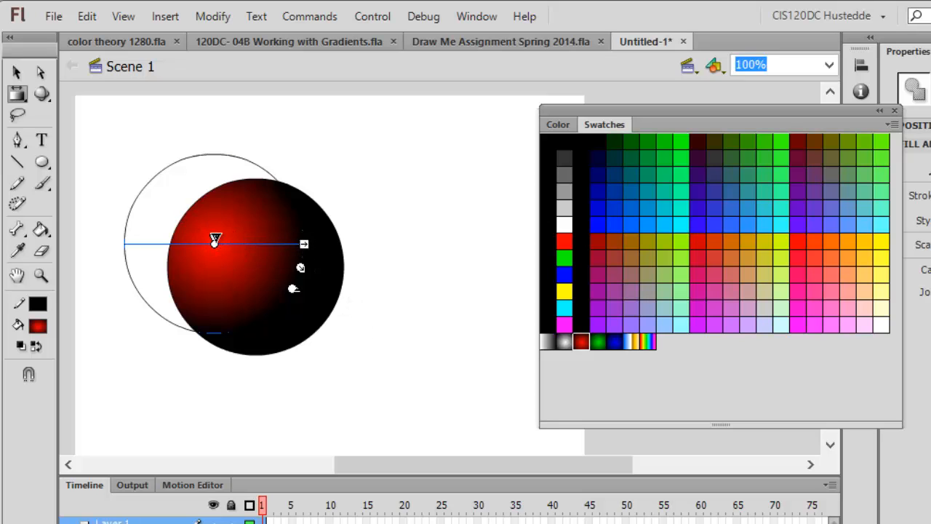
{"action": "left_click_drag", "start_coordinate": [214, 243], "coordinate": [251, 263]}
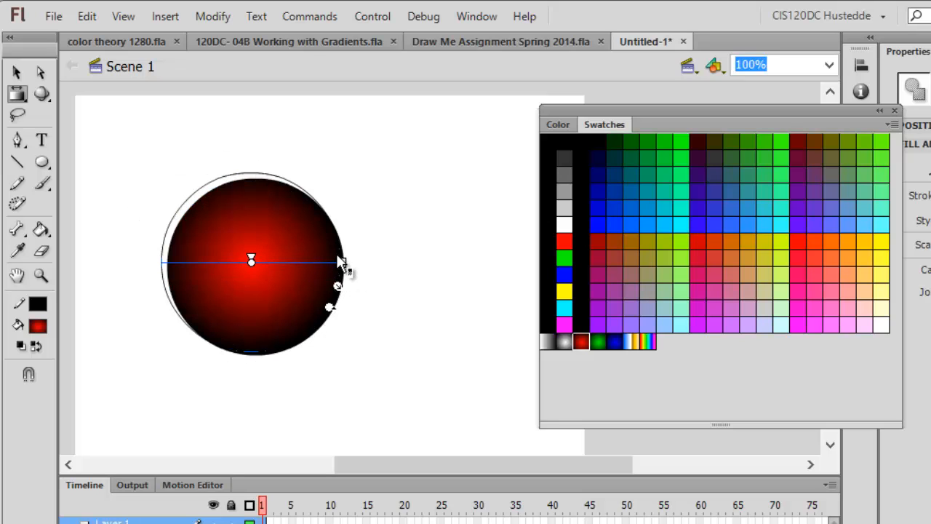
Step: Reshape the circle's red gradient into a wide, smaller ellipse tilted along the rising diagonal, and deselect it
{"action": "left_click_drag", "start_coordinate": [341, 262], "coordinate": [482, 263]}
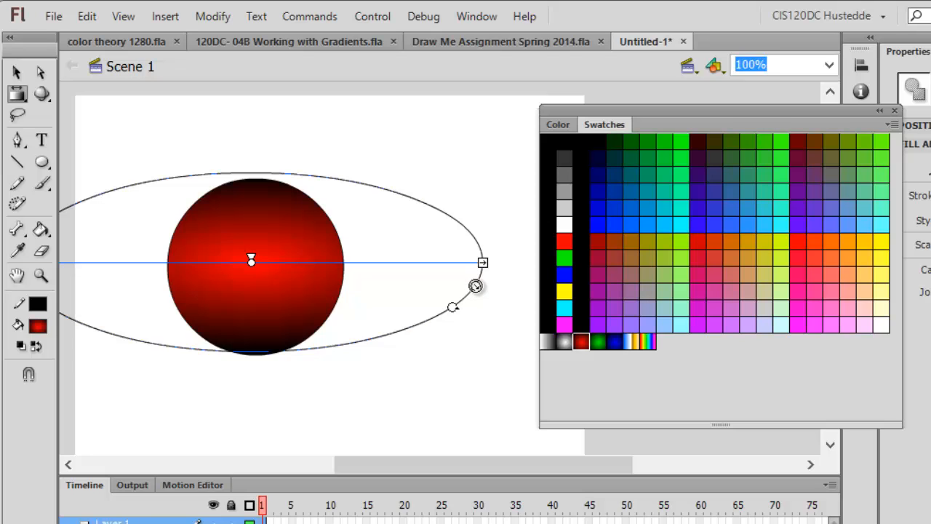
{"action": "left_click_drag", "start_coordinate": [475, 286], "coordinate": [379, 290]}
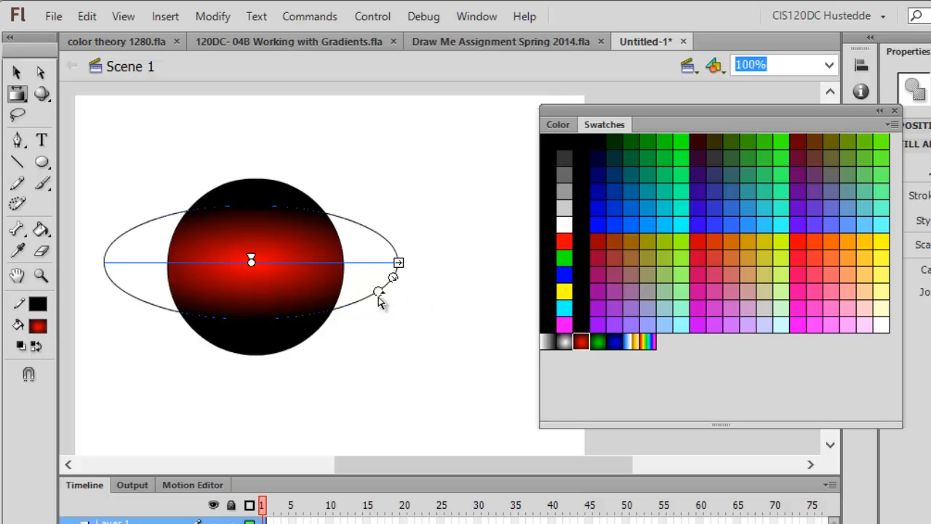
{"action": "left_click_drag", "start_coordinate": [380, 289], "coordinate": [401, 172]}
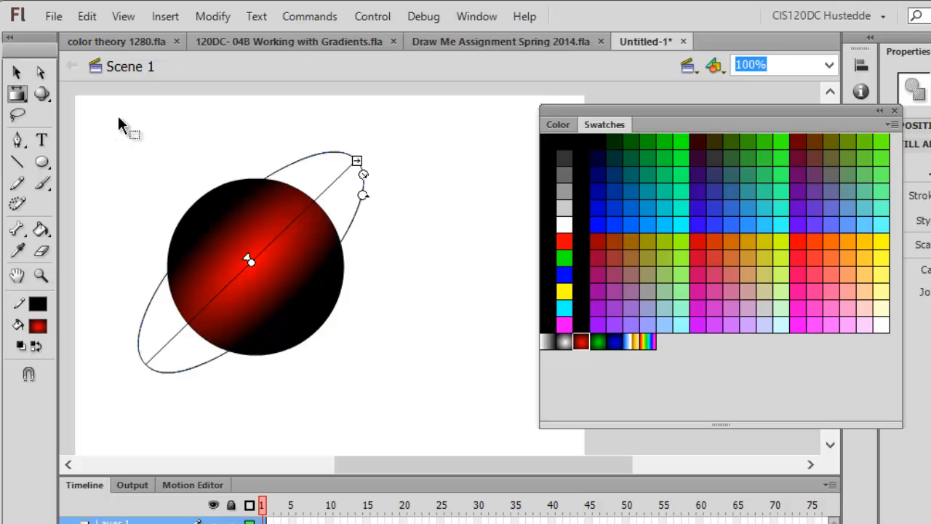
{"action": "left_click", "coordinate": [393, 229]}
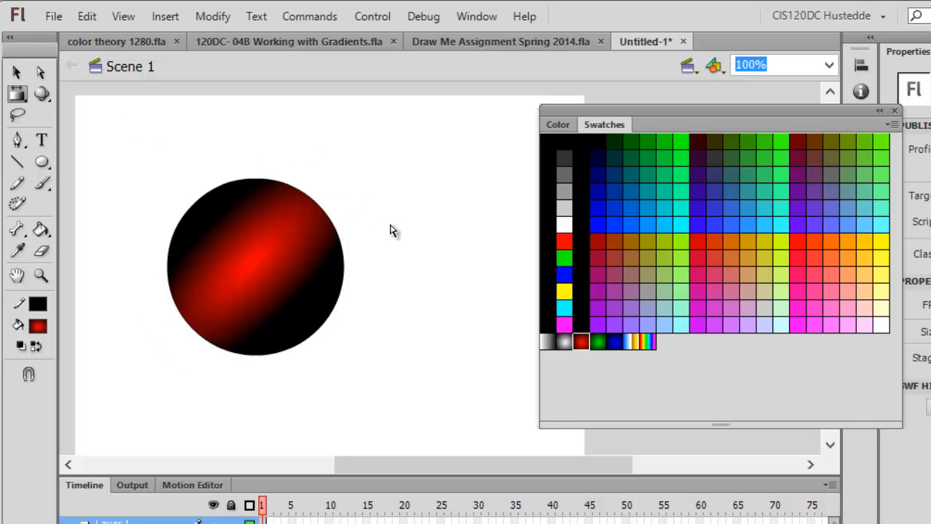
Step: Change the radial gradient's red colour stop to yellow (FFFF00) and save the yellow-to-black gradient as a swatch
{"action": "left_click", "coordinate": [558, 125]}
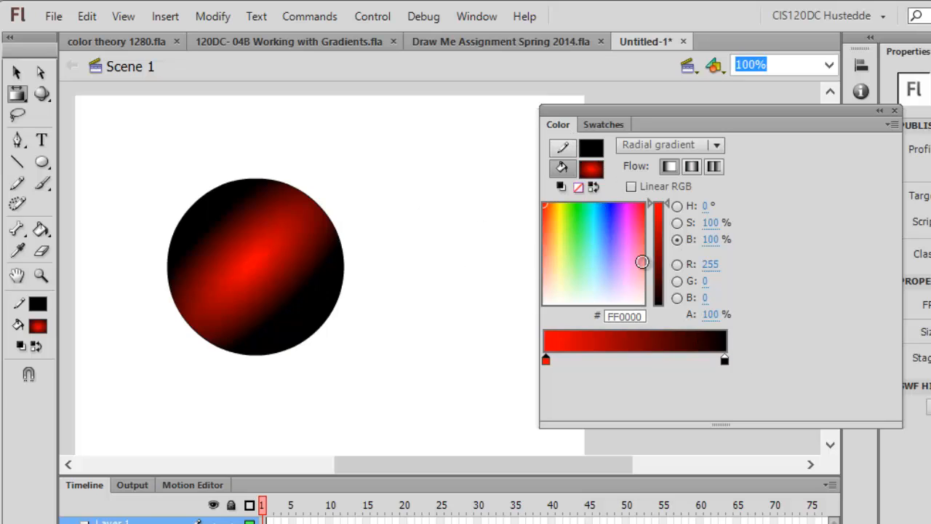
{"action": "left_click", "coordinate": [717, 147]}
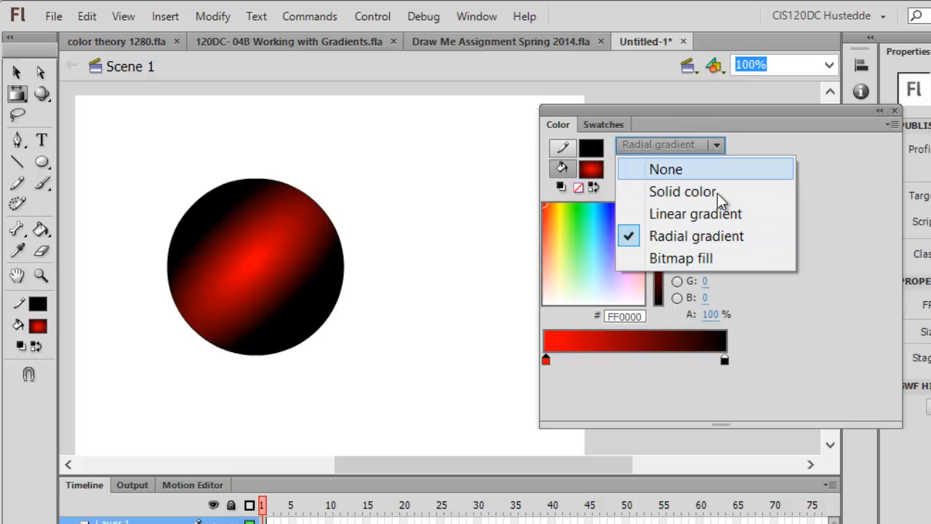
{"action": "left_click", "coordinate": [716, 144]}
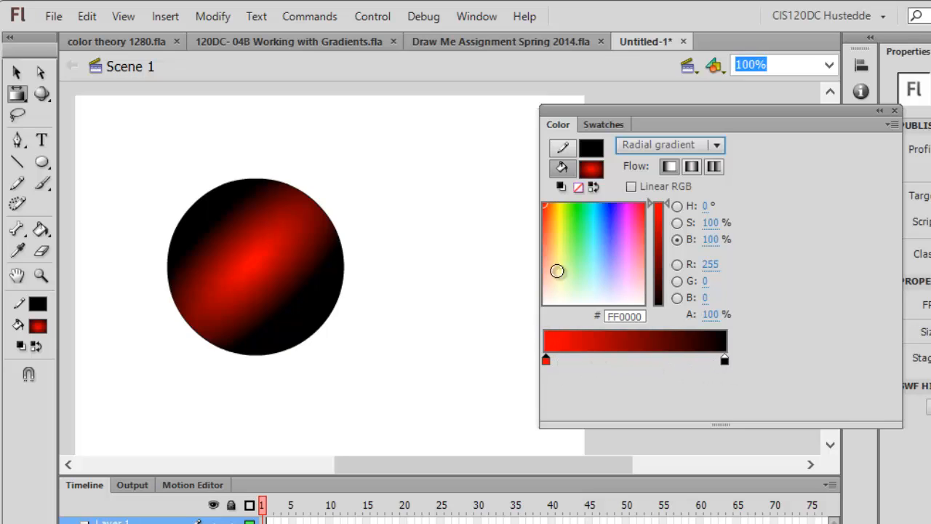
{"action": "left_click", "coordinate": [546, 360]}
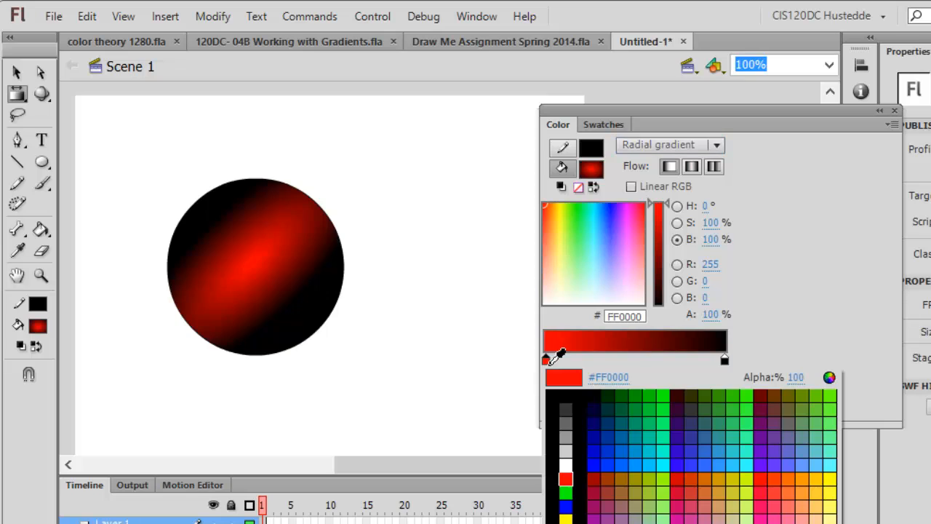
{"action": "left_click", "coordinate": [566, 518]}
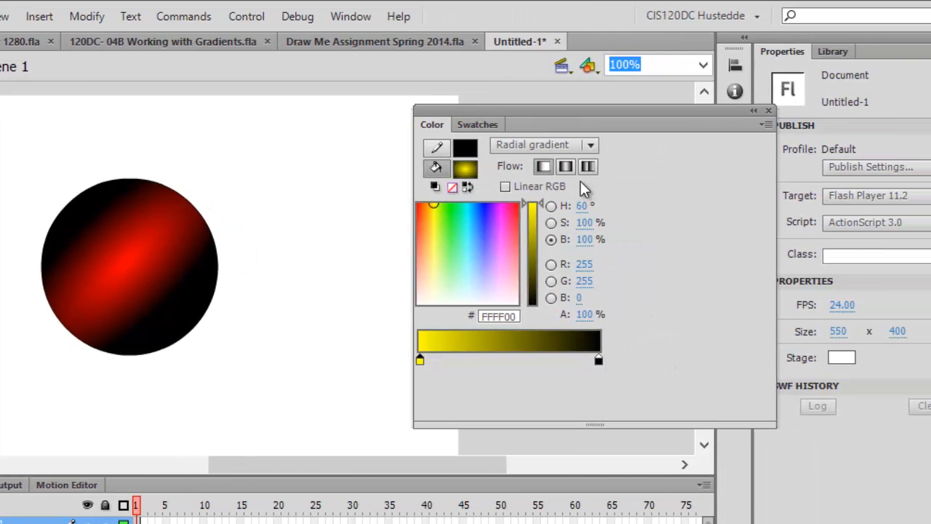
{"action": "left_click", "coordinate": [766, 125]}
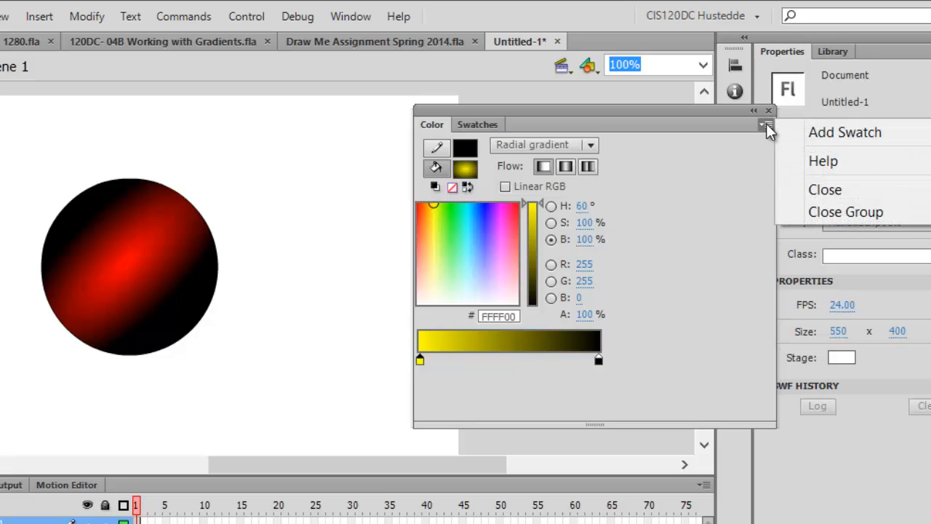
{"action": "left_click", "coordinate": [821, 134]}
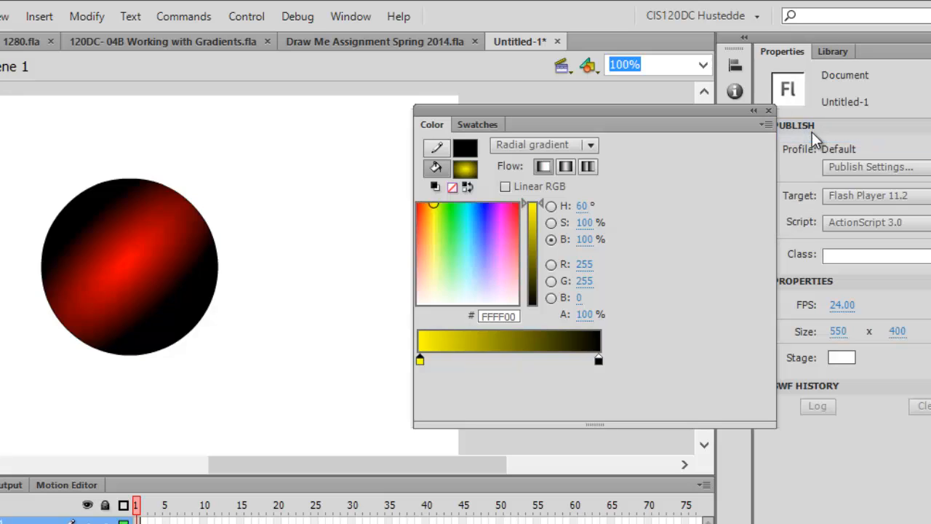
Step: Fill the circle with the saved yellow-to-black radial gradient swatch
{"action": "left_click", "coordinate": [477, 125]}
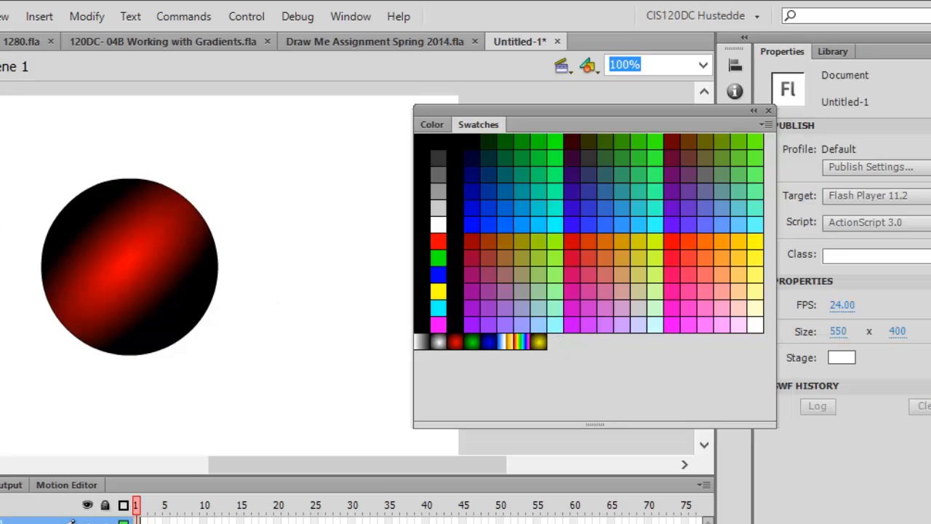
{"action": "left_click", "coordinate": [169, 266]}
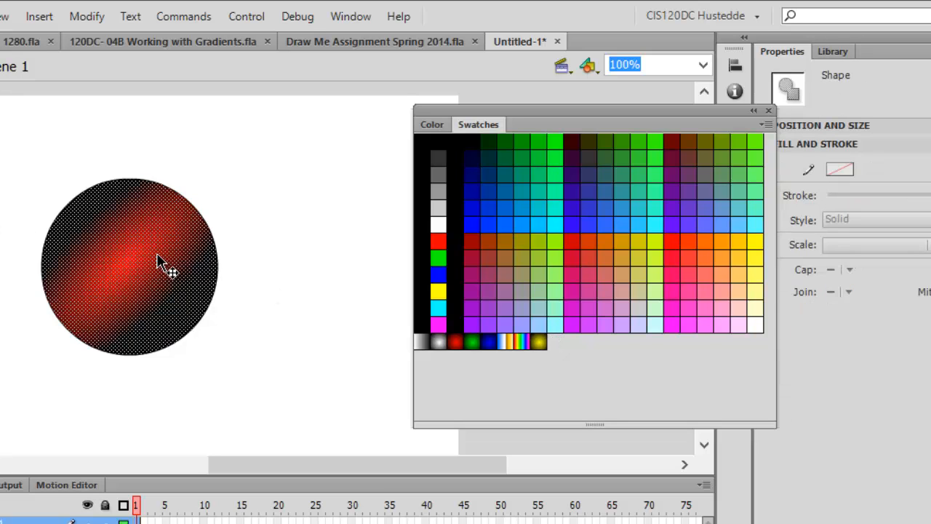
{"action": "left_click", "coordinate": [540, 342]}
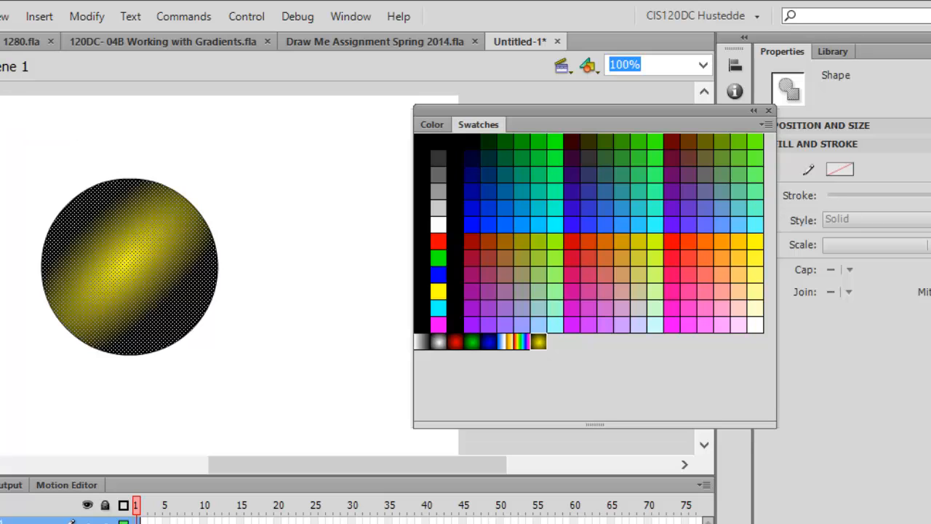
Step: Reshape the circle's yellow gradient from a tilted ellipse to a nearly round glow matching the circle, and deselect it
{"action": "left_click", "coordinate": [131, 228]}
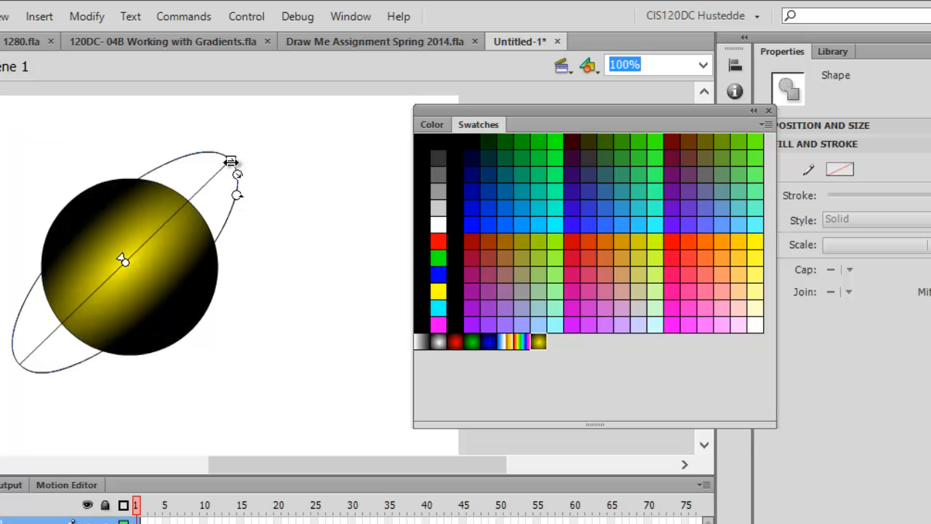
{"action": "left_click_drag", "start_coordinate": [230, 160], "coordinate": [246, 211]}
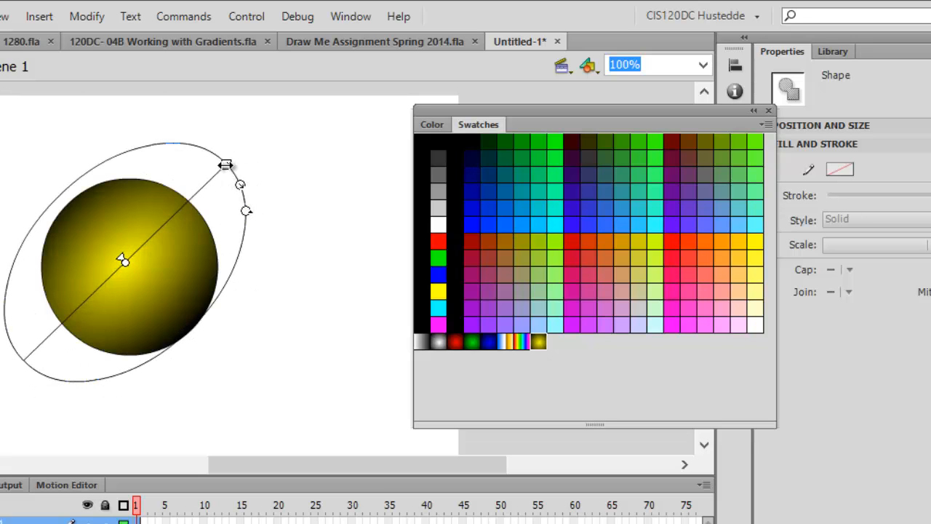
{"action": "left_click_drag", "start_coordinate": [225, 165], "coordinate": [237, 319]}
{"action": "left_click", "coordinate": [267, 318]}
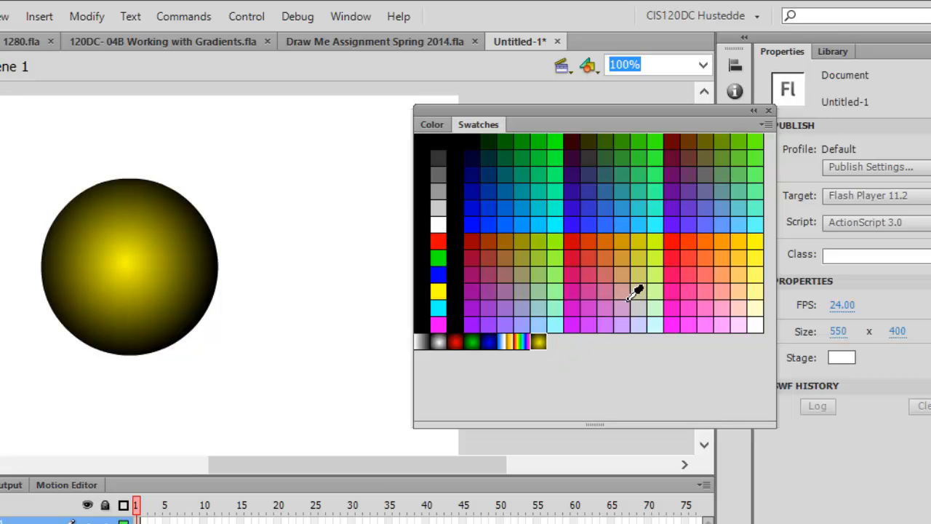
Step: Change the gradient's black colour stop to blue (0000CC) and save the yellow-to-blue radial gradient as a swatch
{"action": "left_click", "coordinate": [431, 125]}
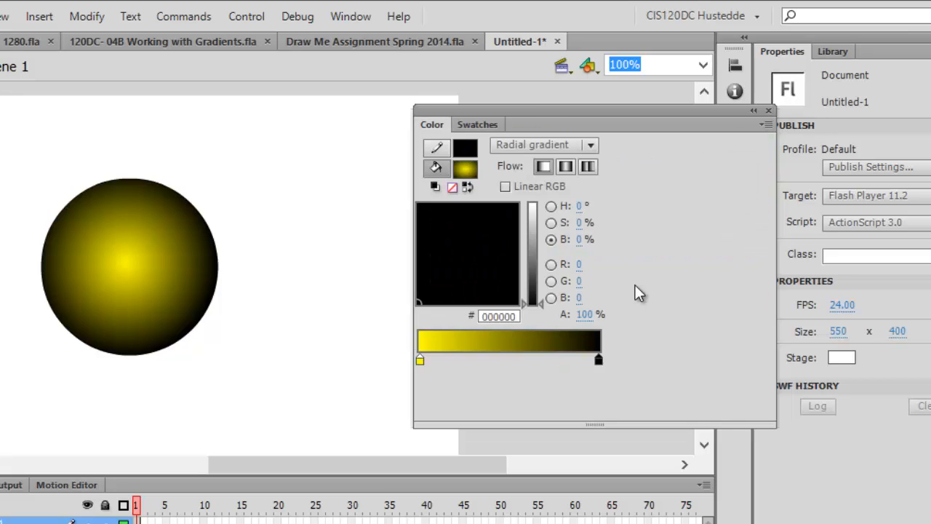
{"action": "left_click", "coordinate": [598, 359]}
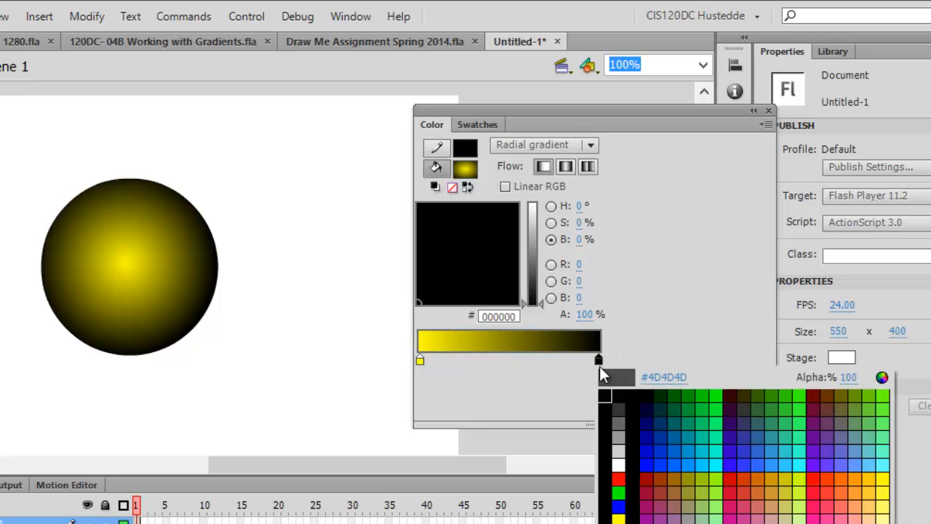
{"action": "left_click", "coordinate": [652, 449]}
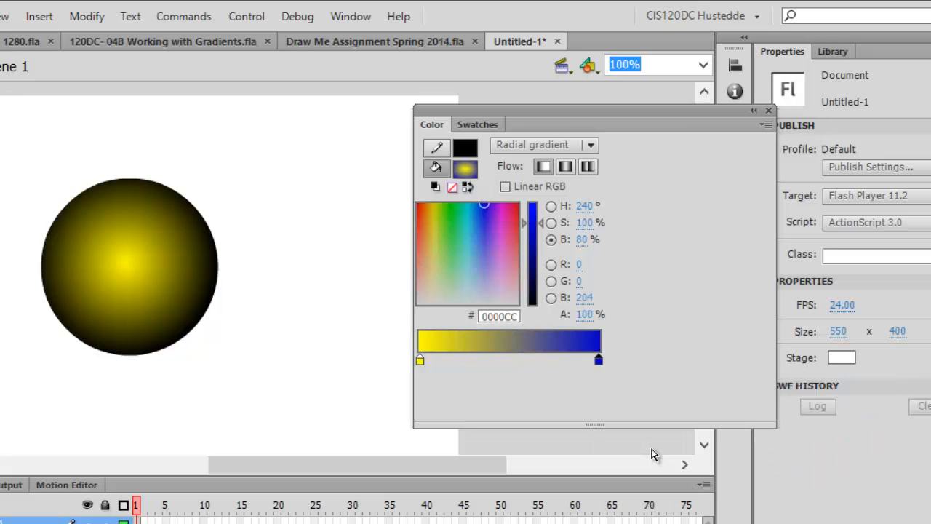
{"action": "left_click", "coordinate": [767, 126]}
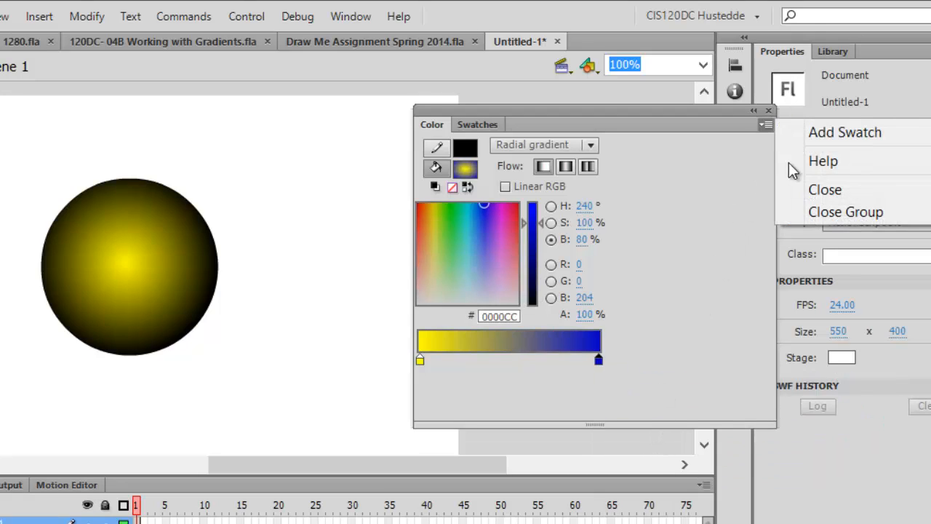
{"action": "left_click", "coordinate": [822, 132]}
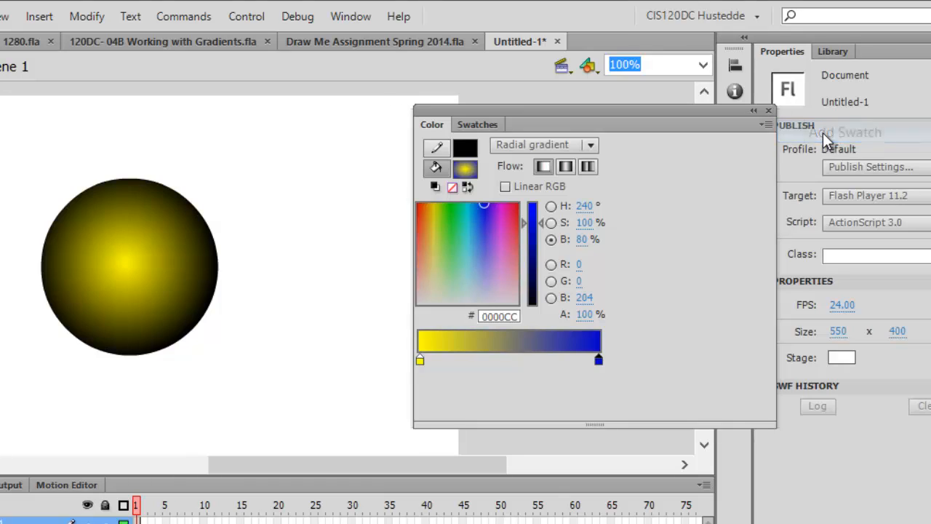
Step: Add three intermediate colour stops between the yellow and blue ends of the radial gradient
{"action": "left_click", "coordinate": [512, 352]}
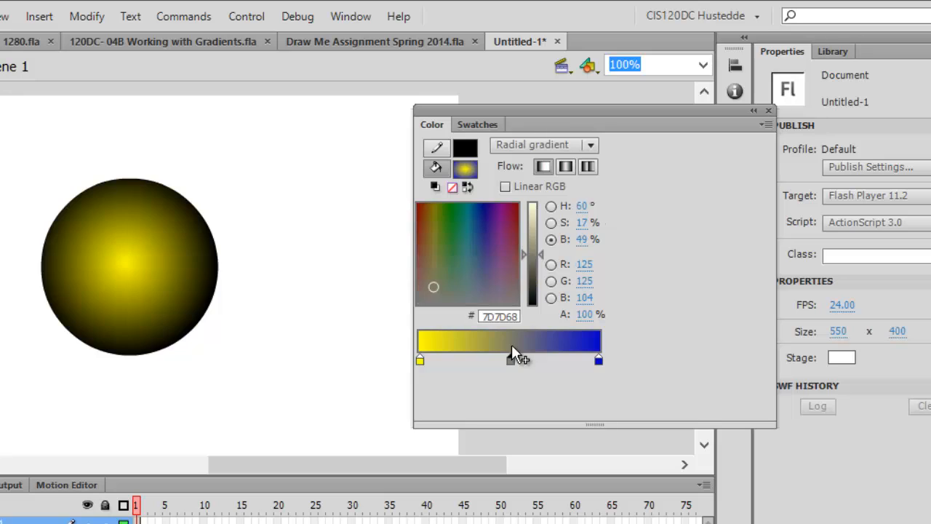
{"action": "left_click", "coordinate": [565, 356]}
{"action": "left_click", "coordinate": [471, 356]}
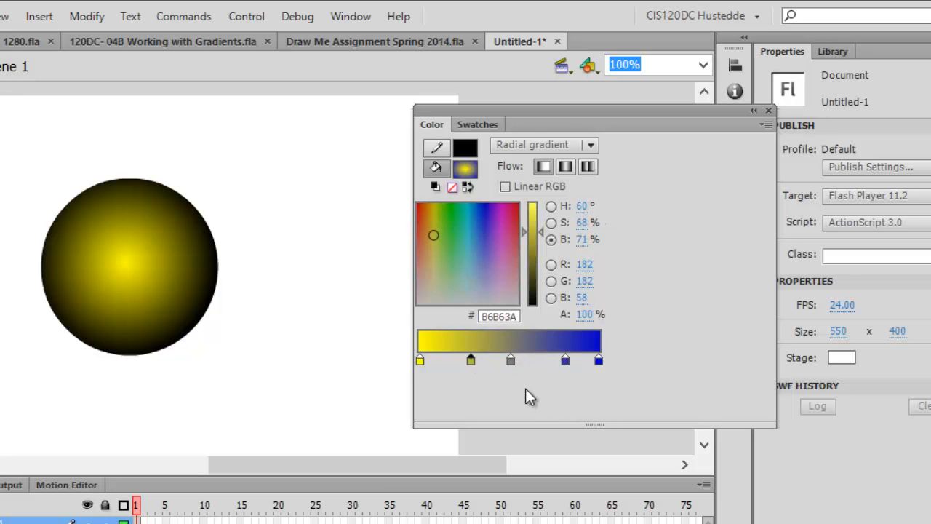
Step: Recolour the three intermediate gradient stops, from the yellow end to the blue end, as white, green and magenta (FF00FF)
{"action": "left_click", "coordinate": [470, 360]}
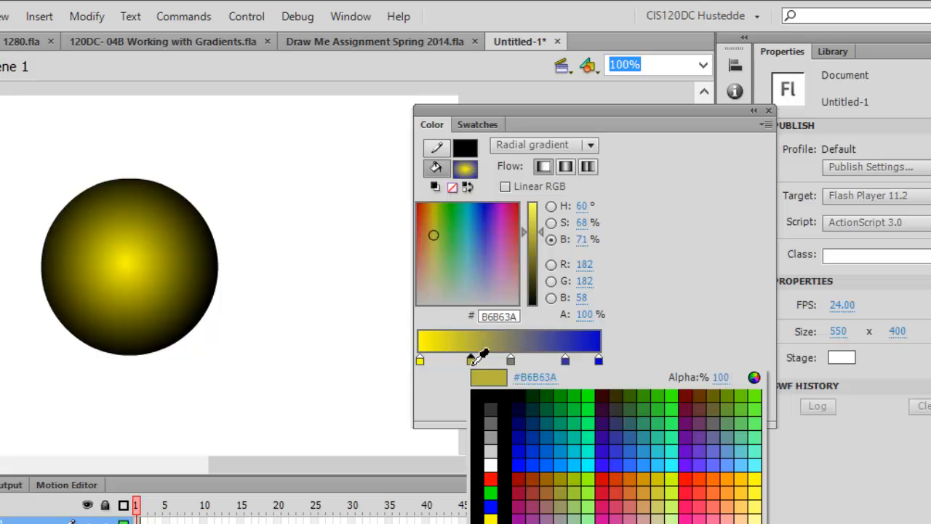
{"action": "left_click", "coordinate": [490, 464]}
{"action": "left_click", "coordinate": [510, 360]}
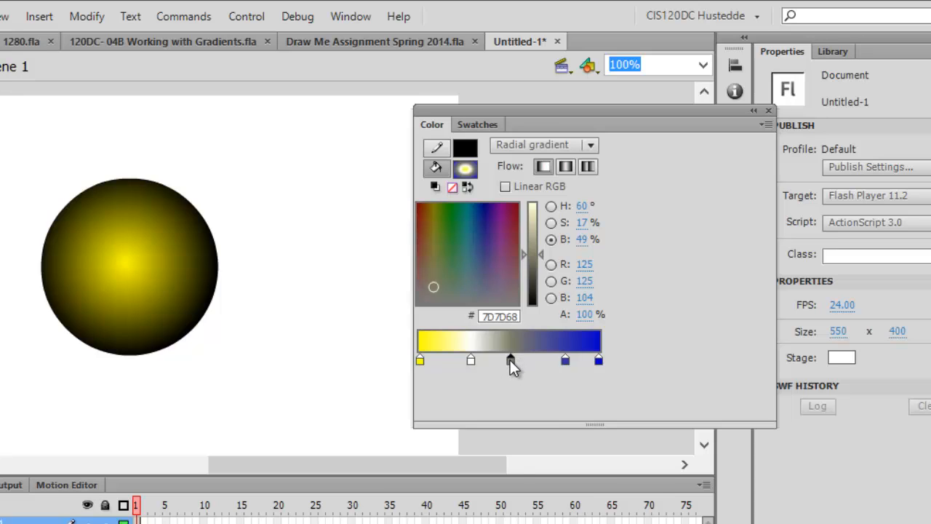
{"action": "left_click", "coordinate": [510, 359]}
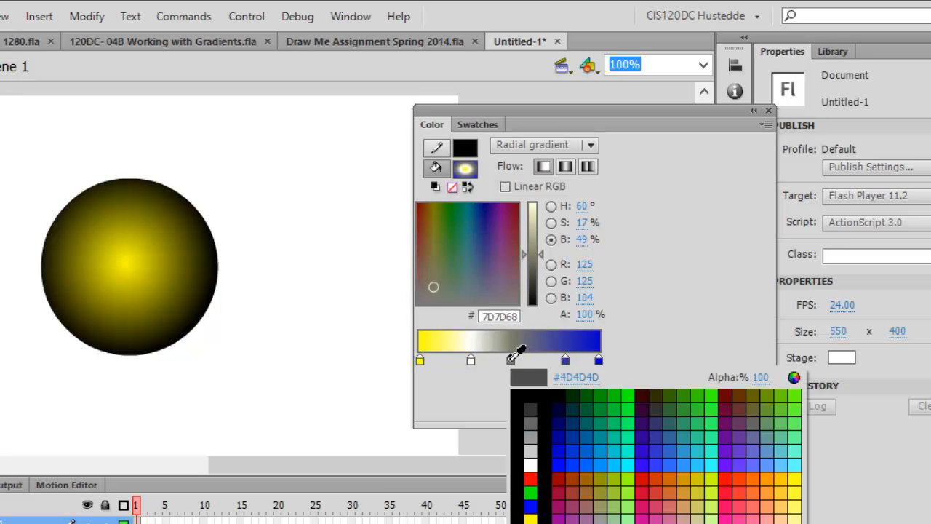
{"action": "left_click", "coordinate": [619, 400]}
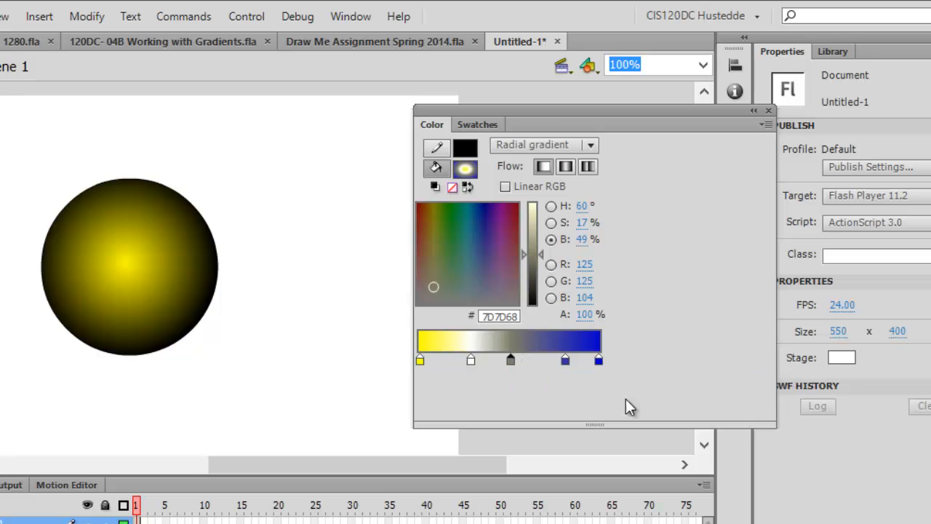
{"action": "left_click", "coordinate": [566, 360]}
{"action": "left_click", "coordinate": [565, 360]}
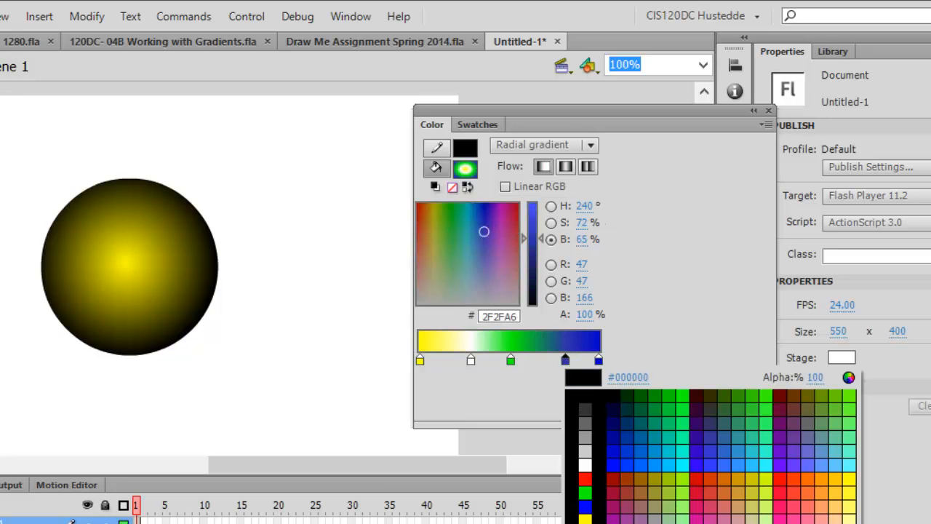
{"action": "left_click", "coordinate": [585, 523]}
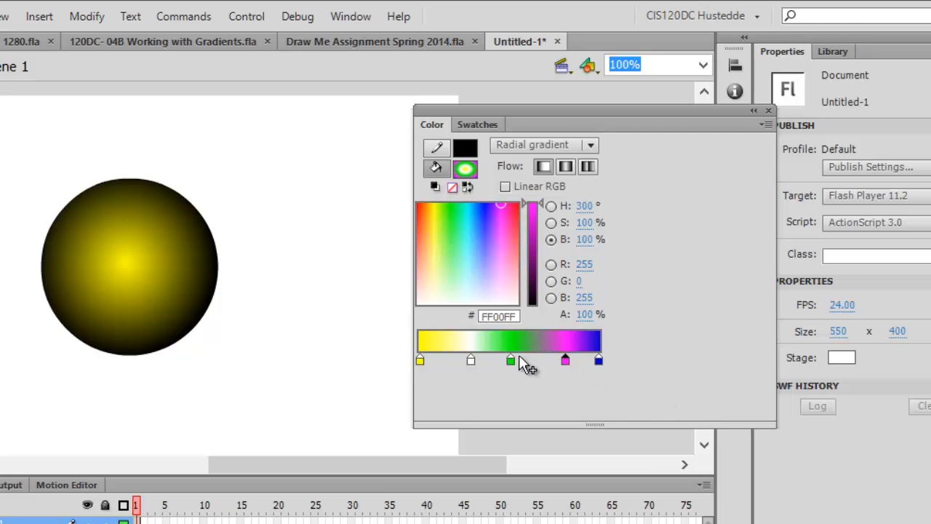
Step: Reposition the gradient's intermediate stops, moving white nearer to yellow and green and magenta closer to the blue end
{"action": "left_click", "coordinate": [471, 361]}
{"action": "left_click_drag", "start_coordinate": [470, 360], "coordinate": [451, 363]}
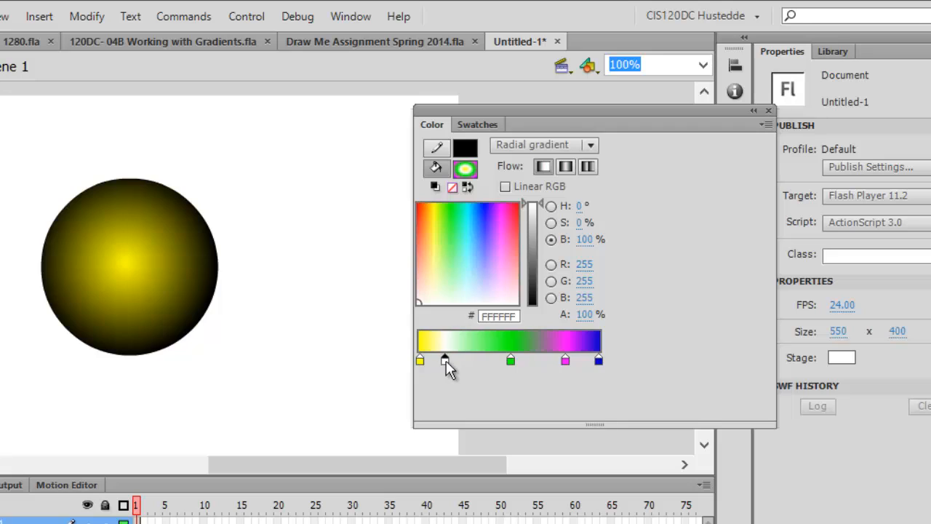
{"action": "left_click", "coordinate": [510, 360]}
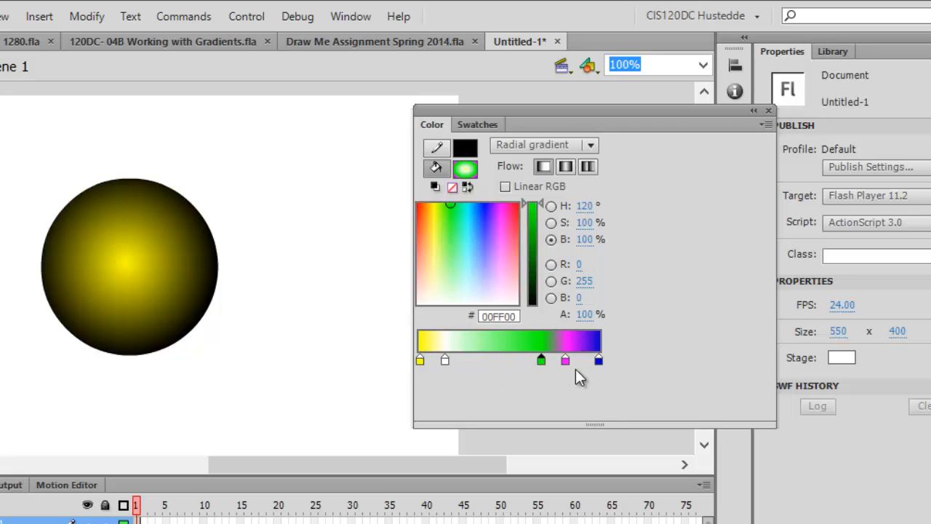
{"action": "mouse_move", "coordinate": [566, 359]}
{"action": "left_mouse_down"}
{"action": "mouse_move", "coordinate": [583, 358]}
{"action": "mouse_move", "coordinate": [547, 359]}
{"action": "mouse_move", "coordinate": [560, 359]}
{"action": "left_mouse_up"}
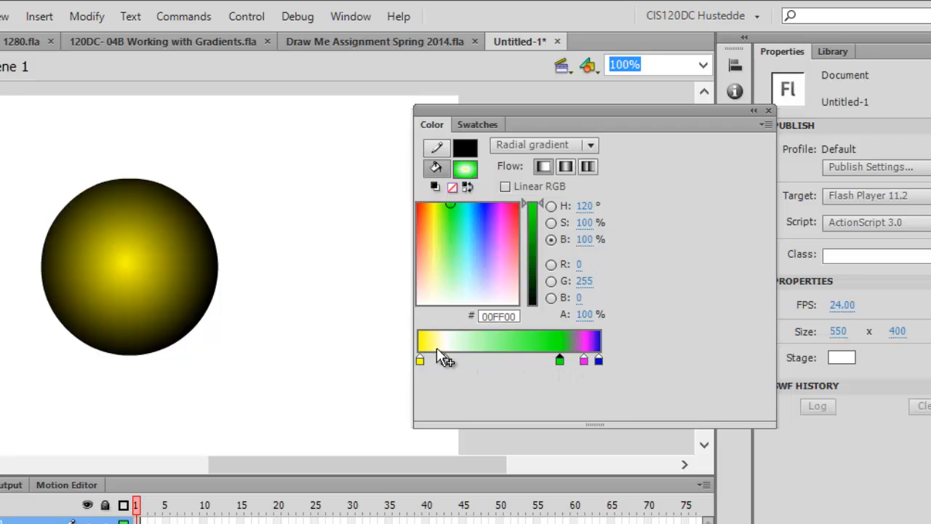
{"action": "left_click_drag", "start_coordinate": [444, 359], "coordinate": [458, 360]}
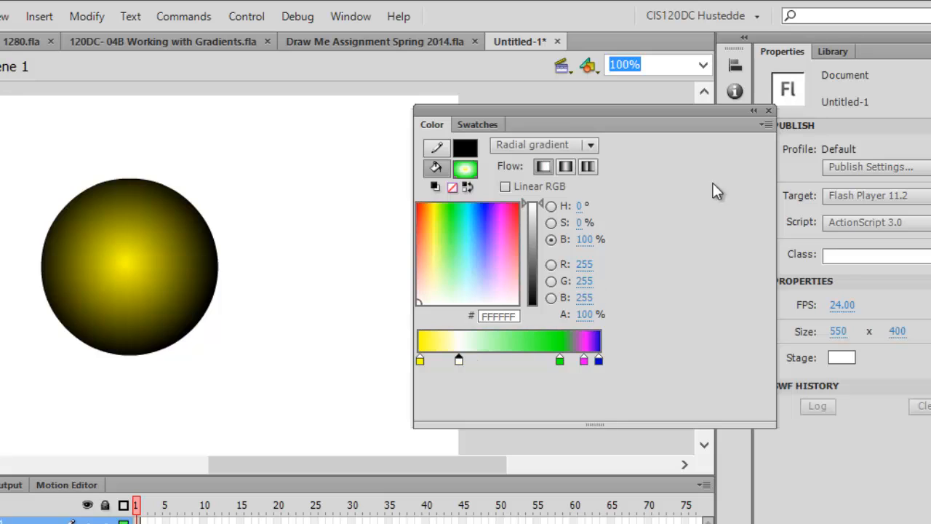
Step: Save the five-colour radial gradient as a swatch and show the saved swatches
{"action": "left_click", "coordinate": [766, 128]}
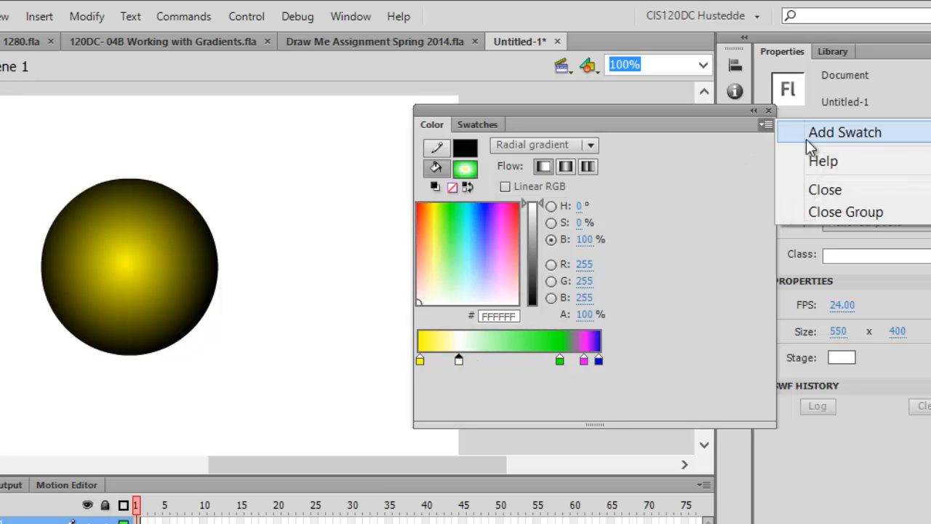
{"action": "left_click", "coordinate": [825, 134]}
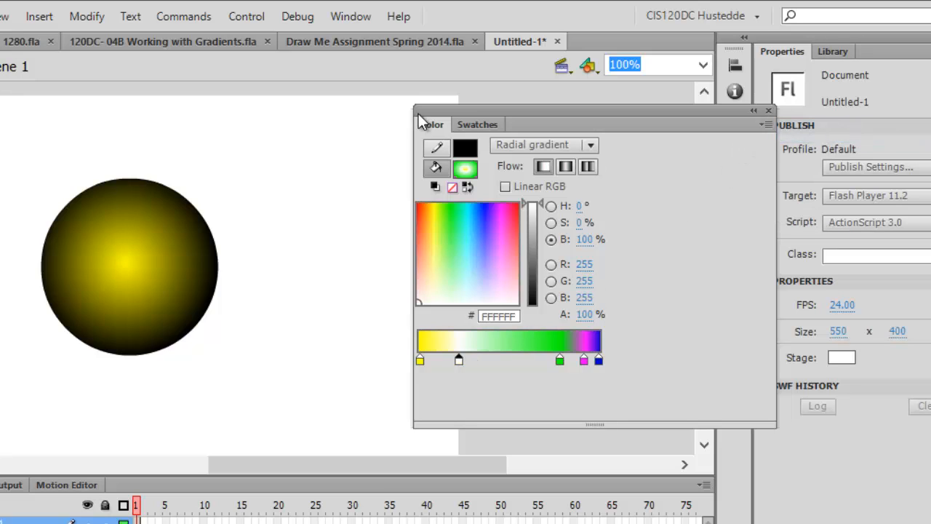
{"action": "left_click", "coordinate": [476, 124]}
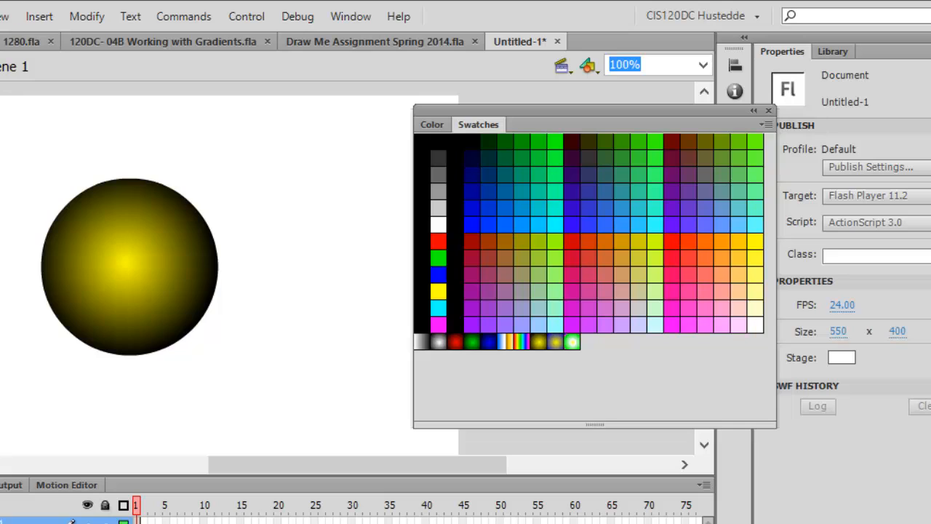
Step: Fill the circle with the saved yellow-to-blue gradient, then with the saved five-colour gradient
{"action": "left_click", "coordinate": [121, 245]}
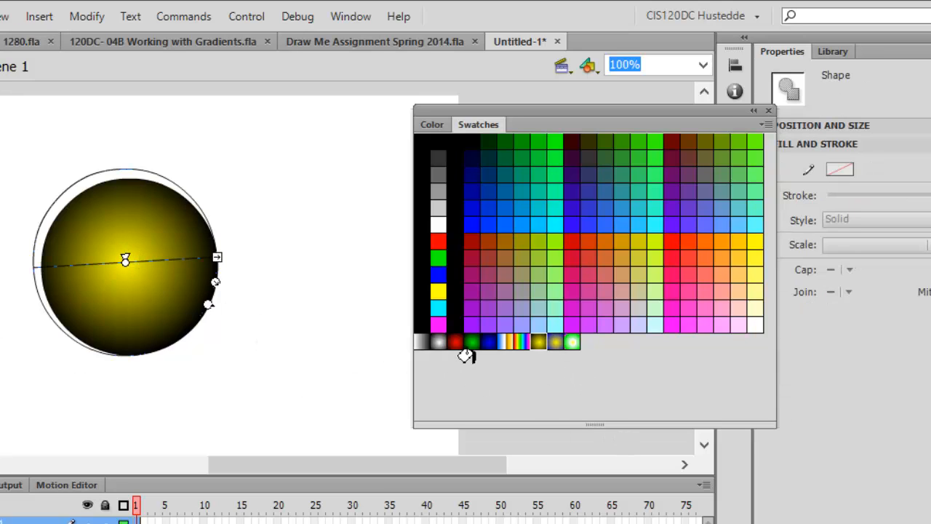
{"action": "left_click", "coordinate": [560, 343]}
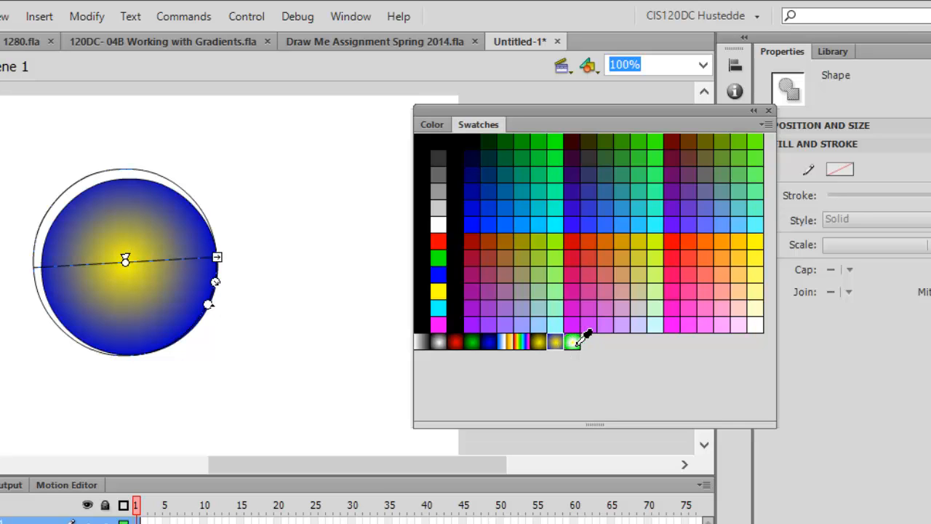
{"action": "left_click", "coordinate": [574, 341]}
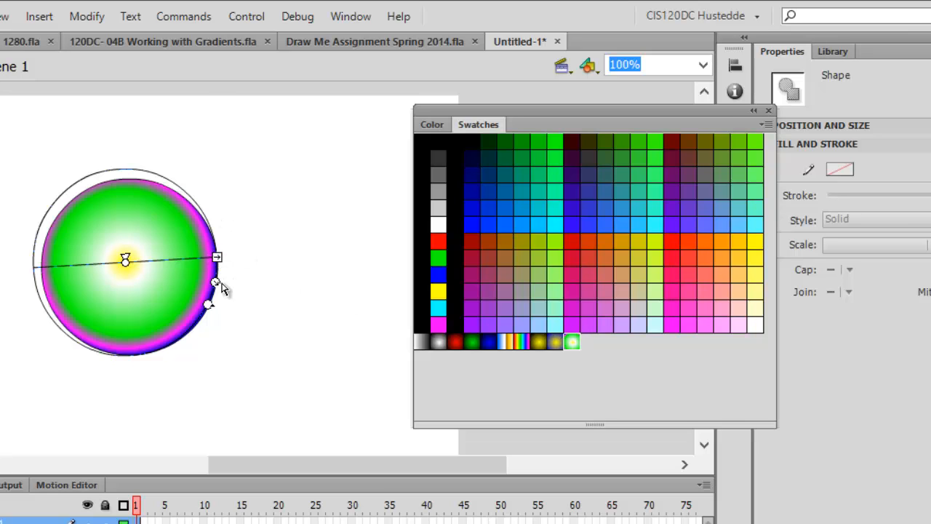
Step: Shrink the circle's gradient, move its centre toward the circle's upper right, and deselect the circle
{"action": "left_click_drag", "start_coordinate": [216, 277], "coordinate": [181, 274]}
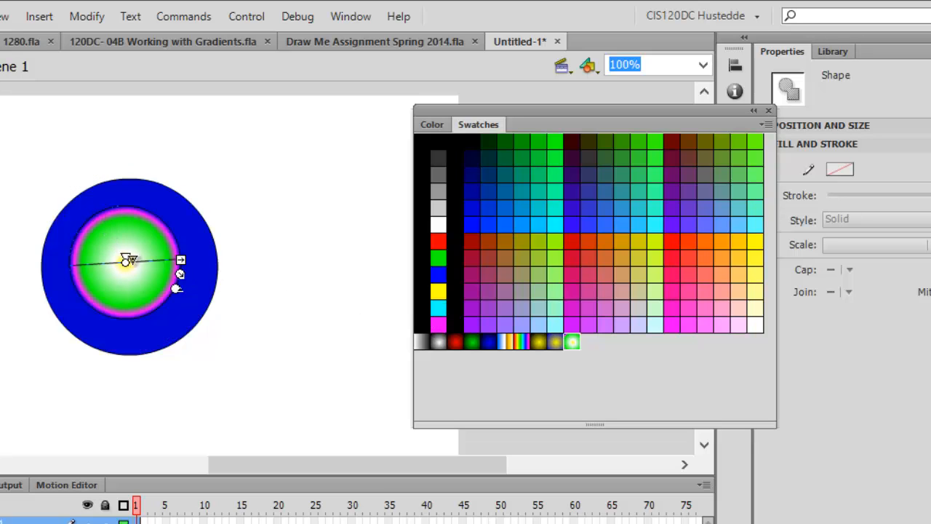
{"action": "left_click_drag", "start_coordinate": [125, 260], "coordinate": [144, 235]}
{"action": "left_click", "coordinate": [302, 238]}
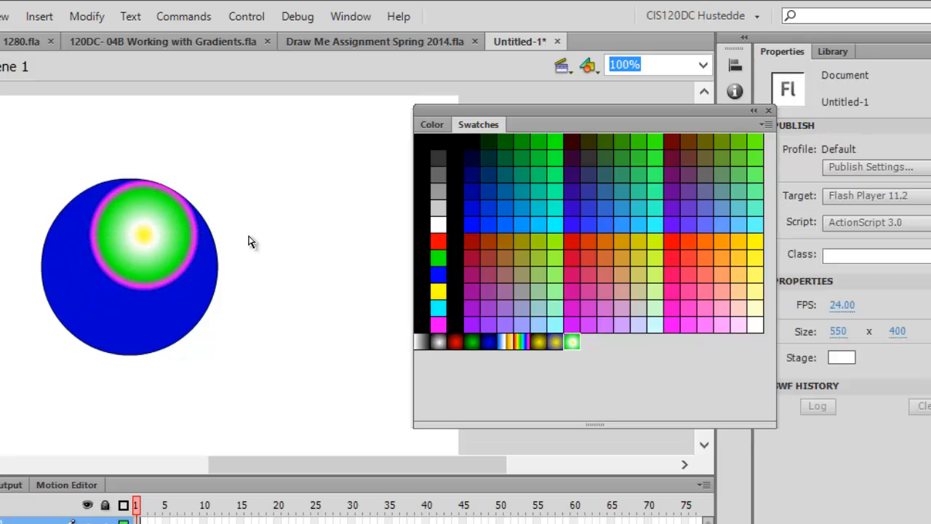
Step: Enlarge the circle's off-centre gradient until green covers most of the circle, and deselect it
{"action": "left_click", "coordinate": [157, 225]}
{"action": "left_click_drag", "start_coordinate": [197, 260], "coordinate": [245, 256]}
{"action": "left_click", "coordinate": [293, 322]}
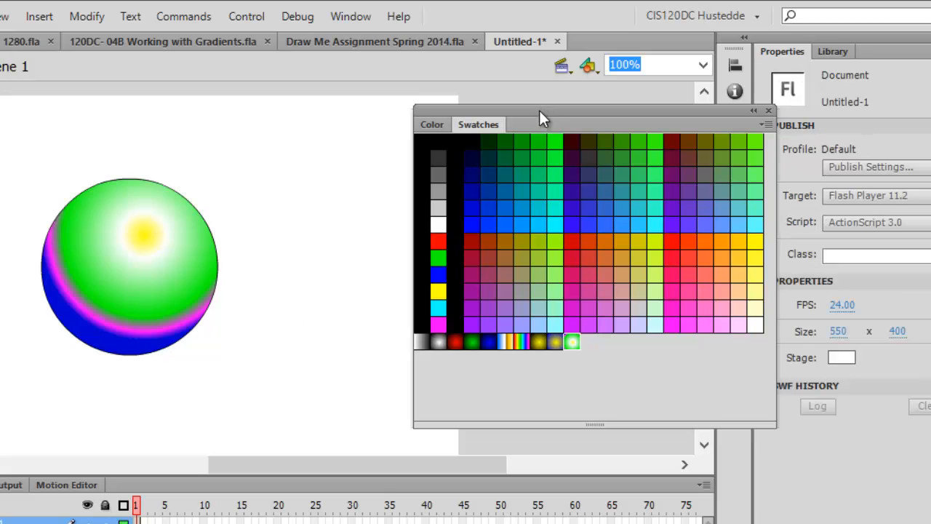
Step: Export the current swatches as the Flash Color Set file smcc.clr in the LBL Videos folder
{"action": "left_click_drag", "start_coordinate": [539, 111], "coordinate": [366, 115]}
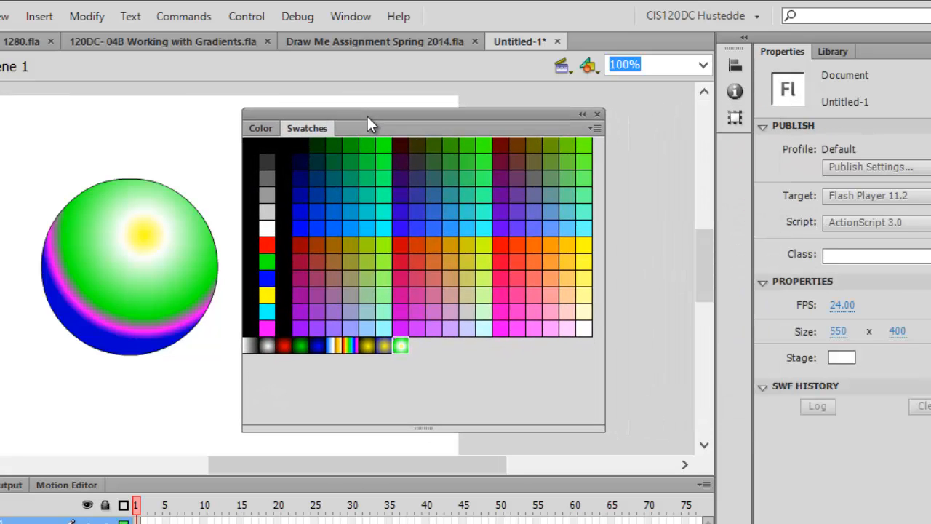
{"action": "left_click", "coordinate": [596, 128]}
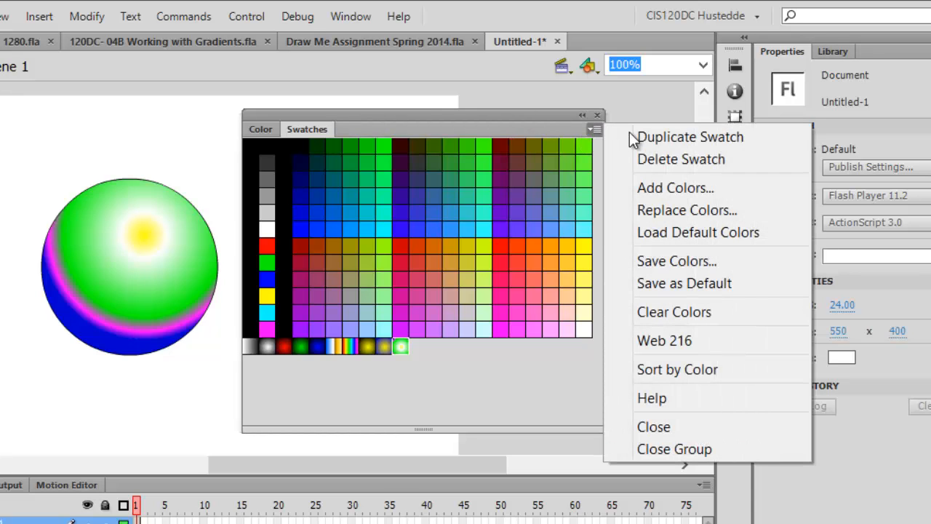
{"action": "left_click", "coordinate": [673, 261]}
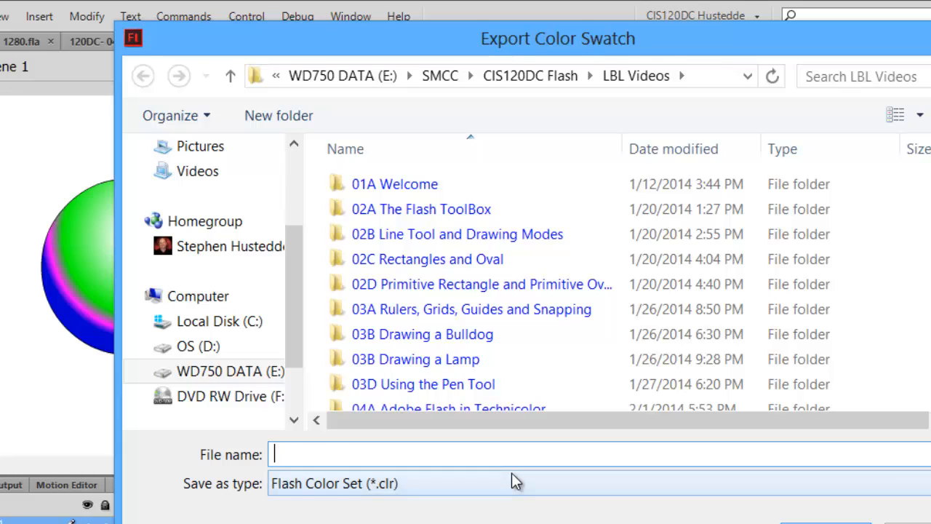
{"action": "type", "text": "smcc.clr"}
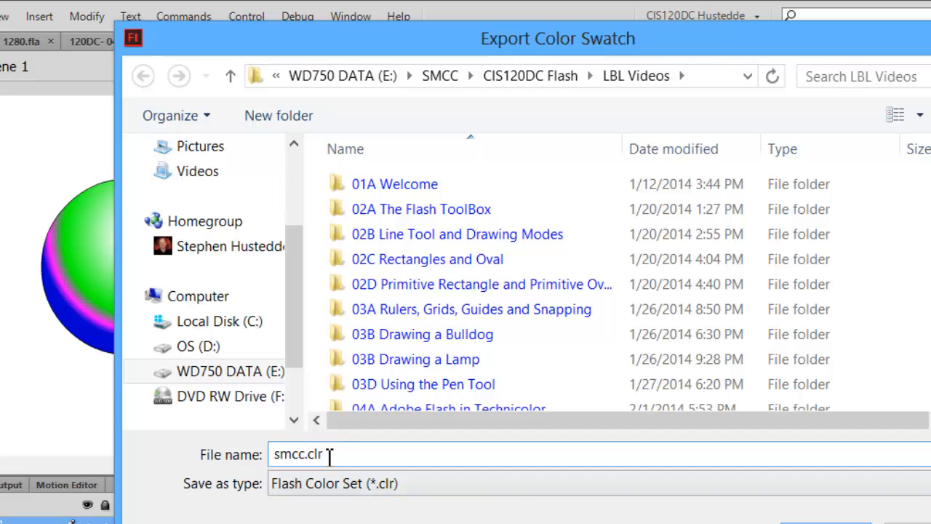
{"action": "key", "text": "Return"}
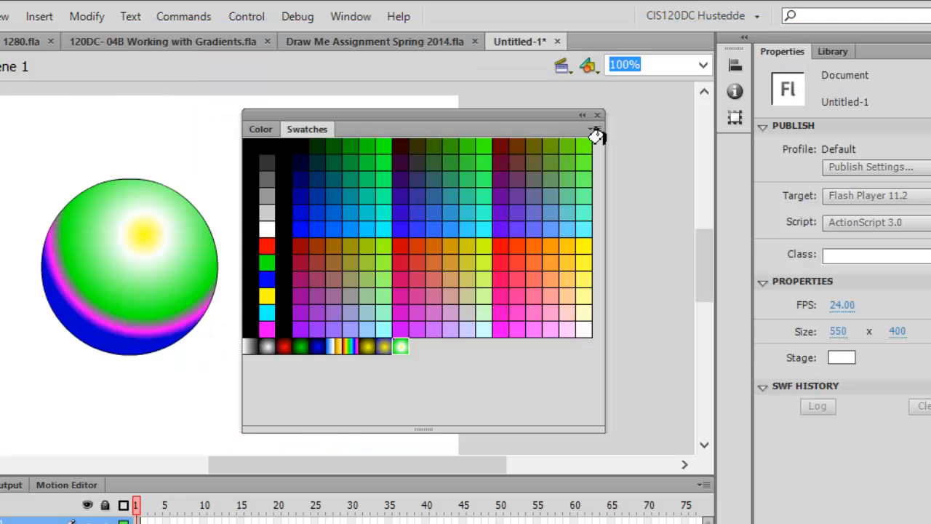
Step: Reset the swatches to the Web 216 palette, both before and after clearing all the colours
{"action": "left_click", "coordinate": [595, 129]}
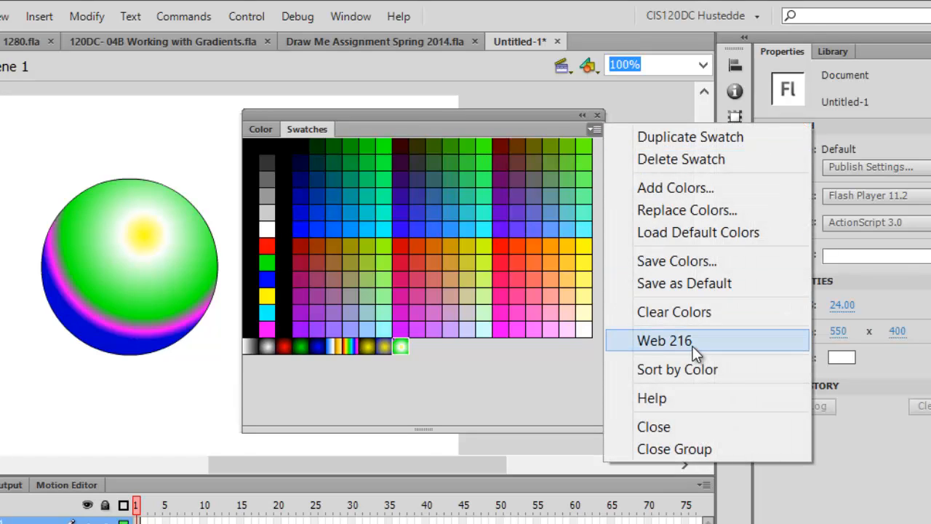
{"action": "left_click", "coordinate": [690, 339]}
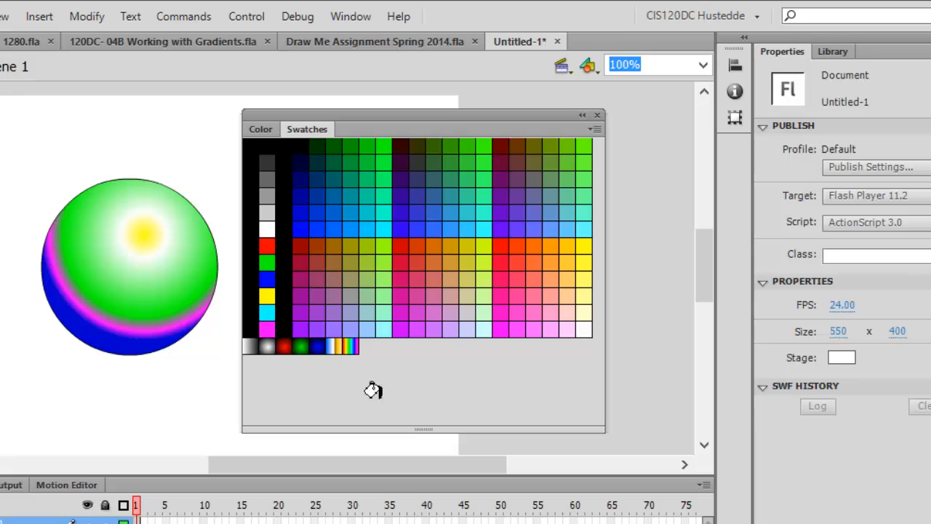
{"action": "left_click", "coordinate": [595, 128]}
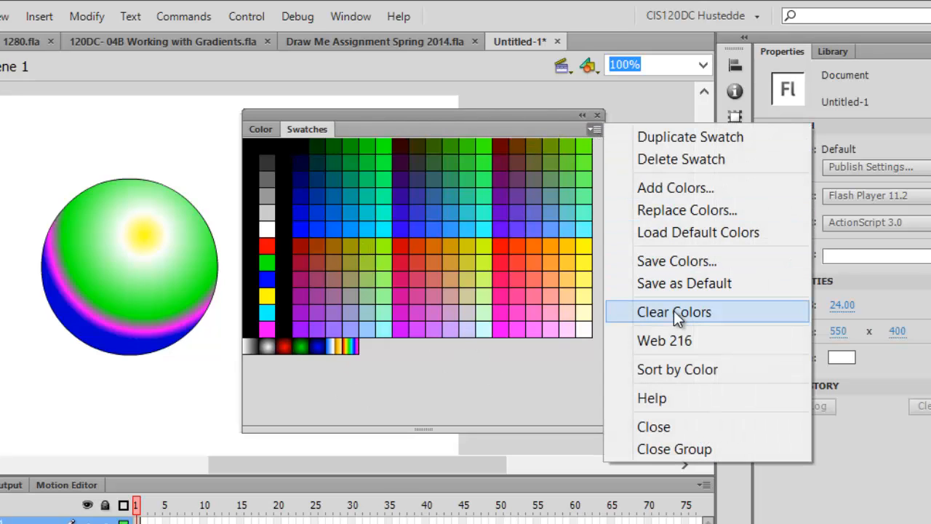
{"action": "left_click", "coordinate": [673, 311]}
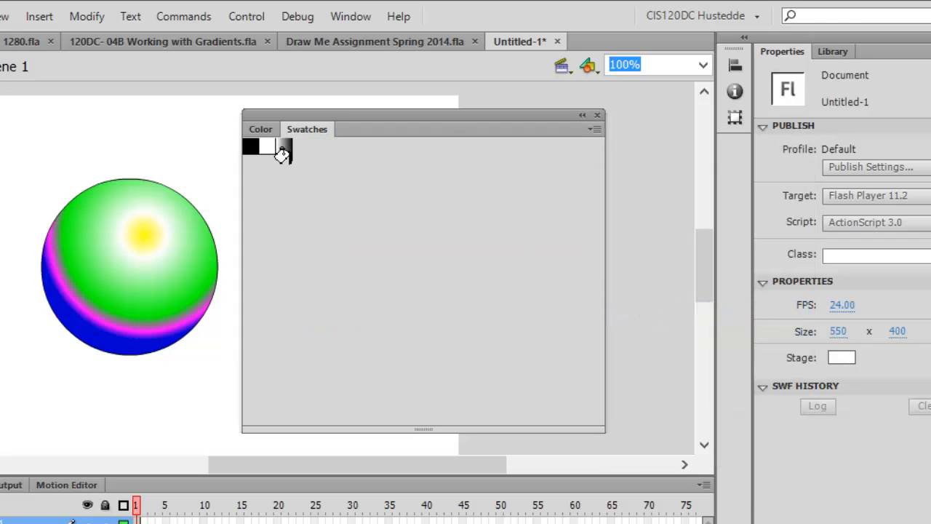
{"action": "left_click", "coordinate": [594, 128]}
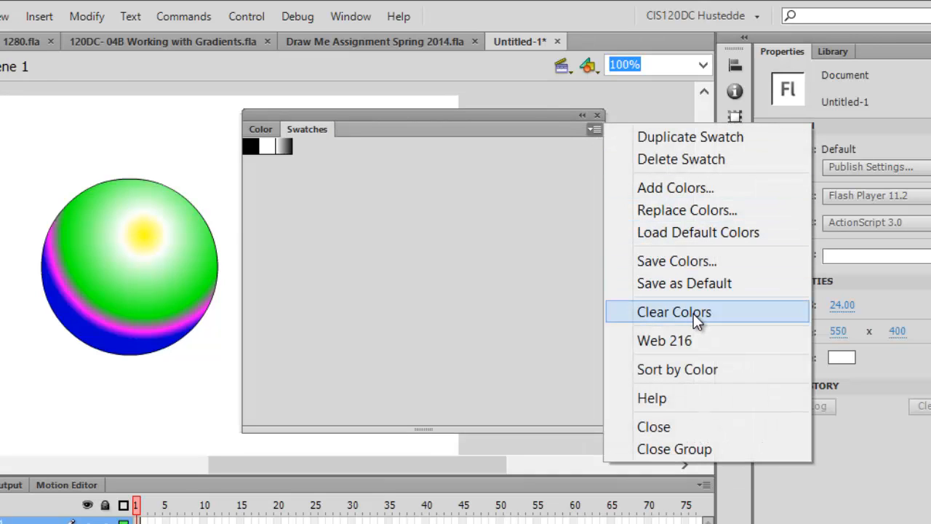
{"action": "left_click", "coordinate": [704, 342]}
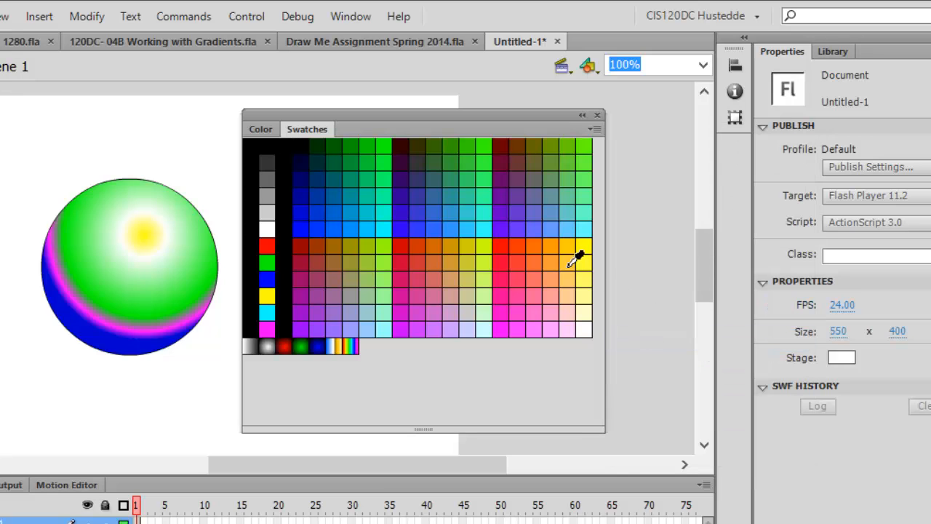
Step: Replace the current swatches with the colours saved in smcc.clr
{"action": "left_click", "coordinate": [595, 132]}
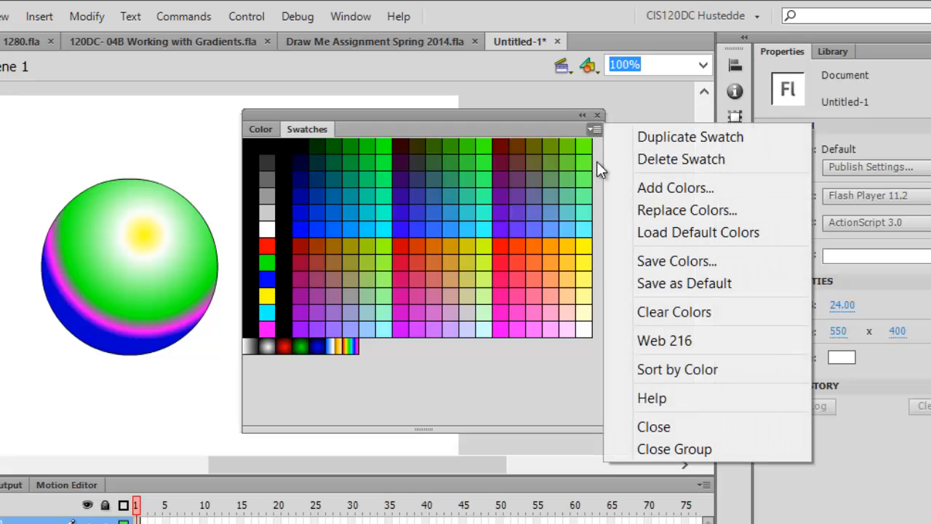
{"action": "left_click", "coordinate": [689, 208]}
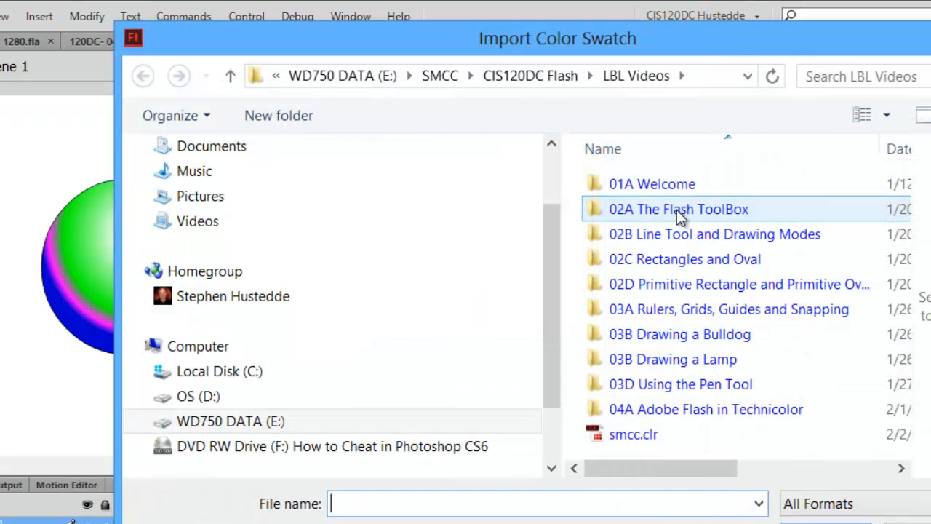
{"action": "left_click", "coordinate": [633, 433]}
{"action": "key", "text": "Return"}
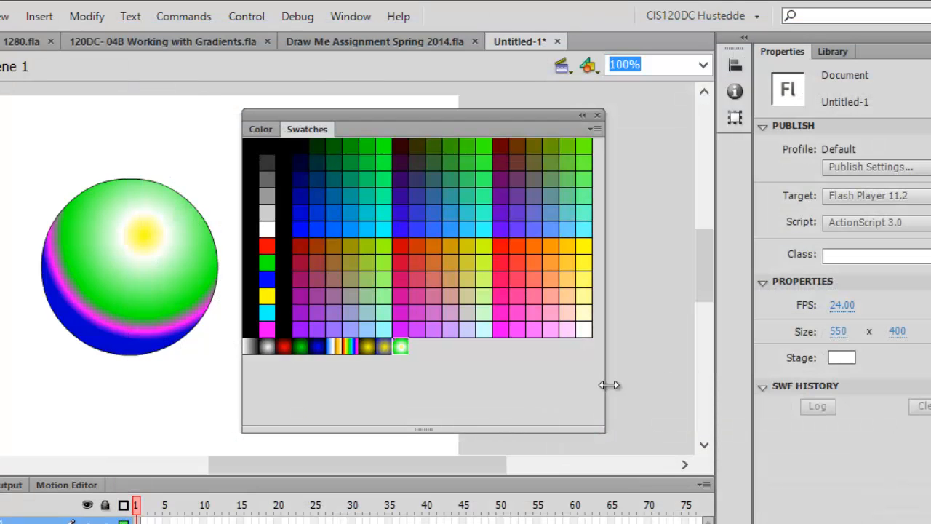